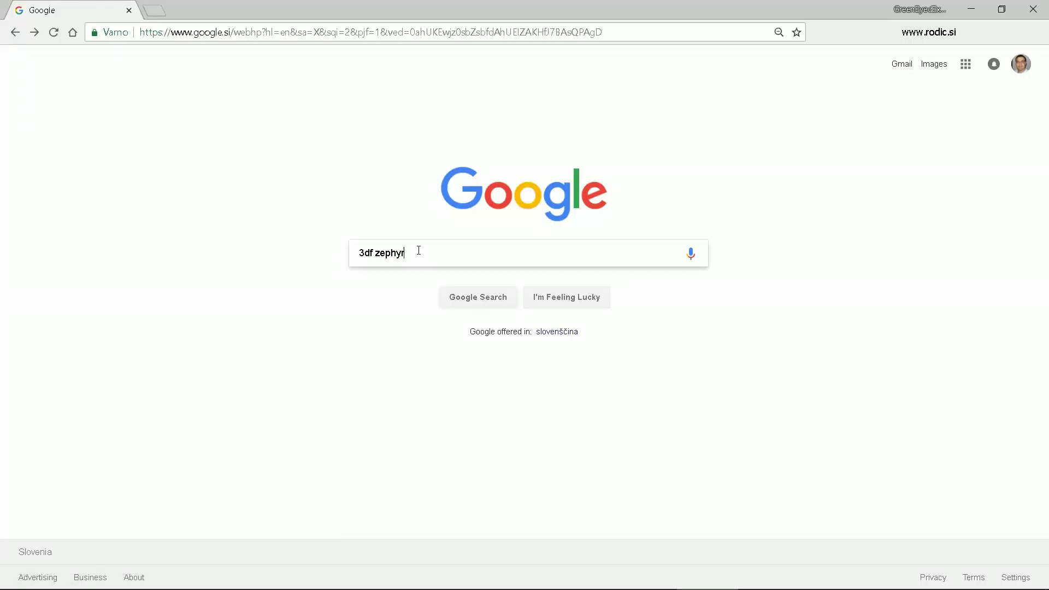
Search Google for '3df zephyr' and open the 3DF Zephyr Free page
{"action": "type", "text": "3df zephyr"}
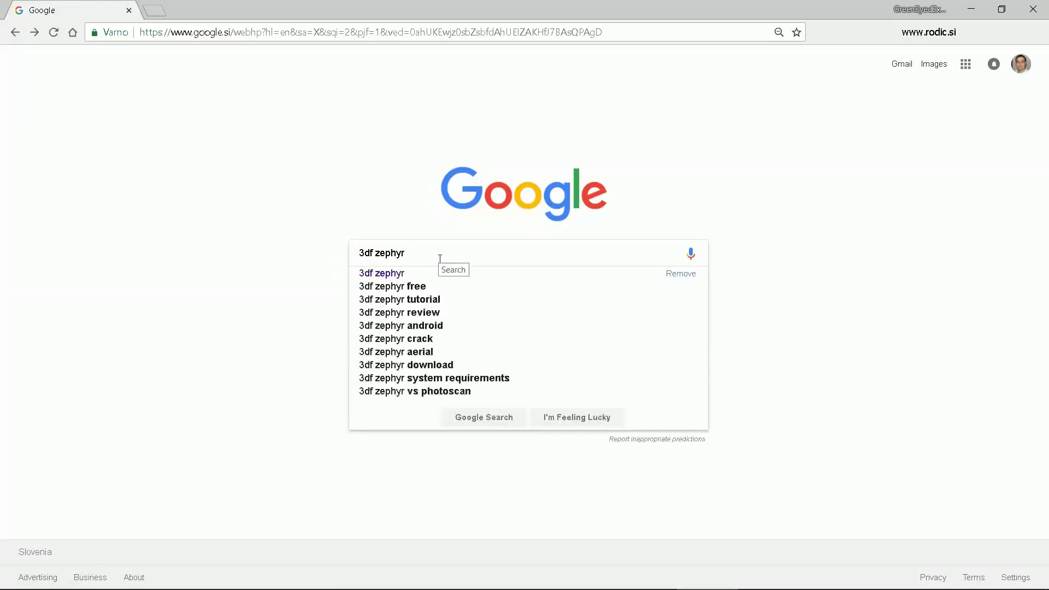
{"action": "key", "text": "Return"}
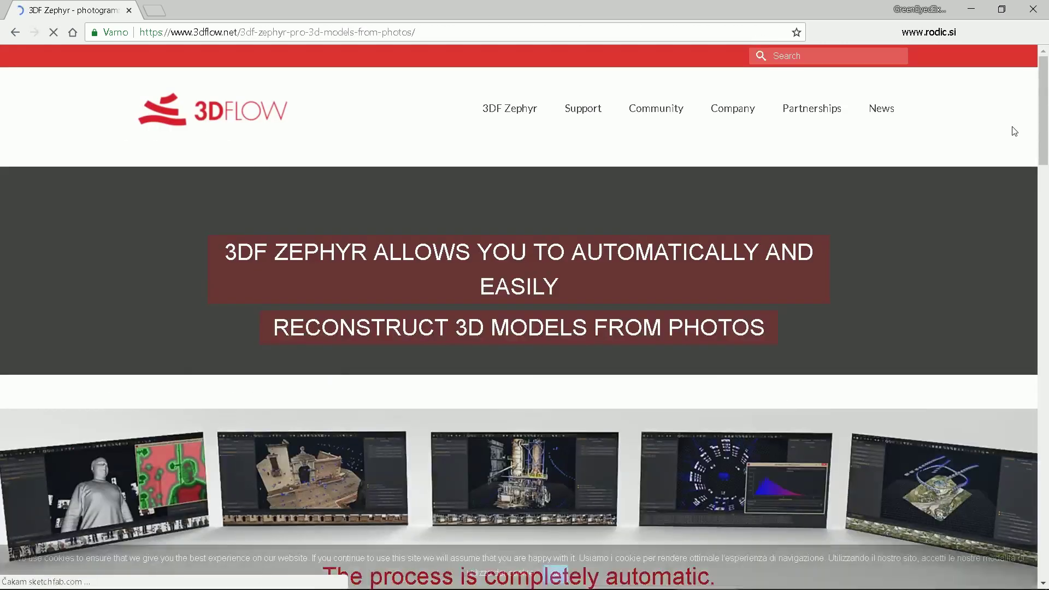
{"action": "left_click_drag", "start_coordinate": [1043, 112], "coordinate": [1046, 432]}
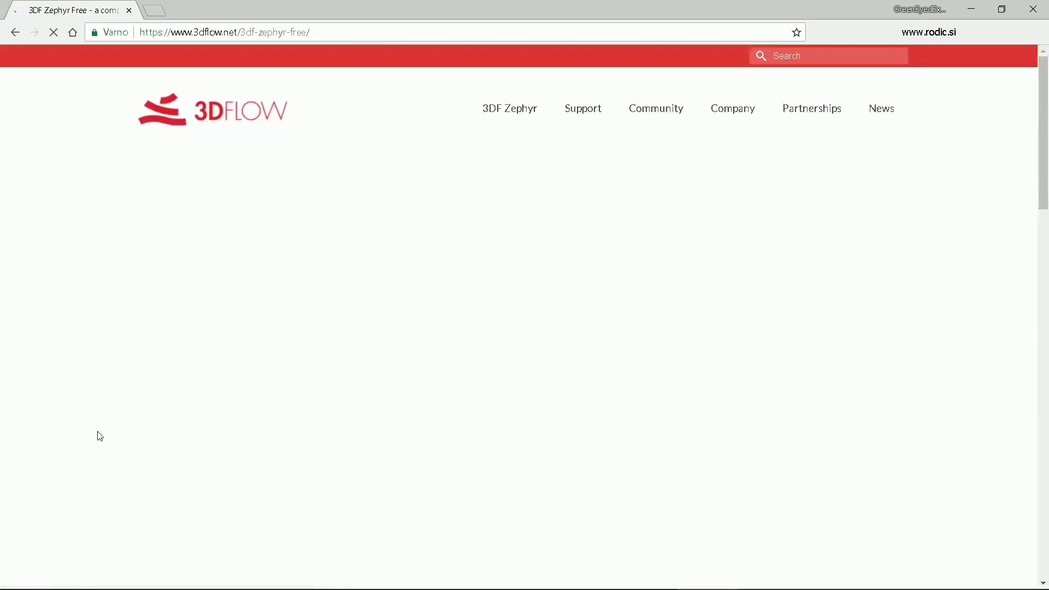
Download the worldwide 3DF Zephyr Free v4.009 (x64) installer from the download page
{"action": "scroll", "coordinate": [99, 435], "scroll_direction": "down", "scroll_amount": 5}
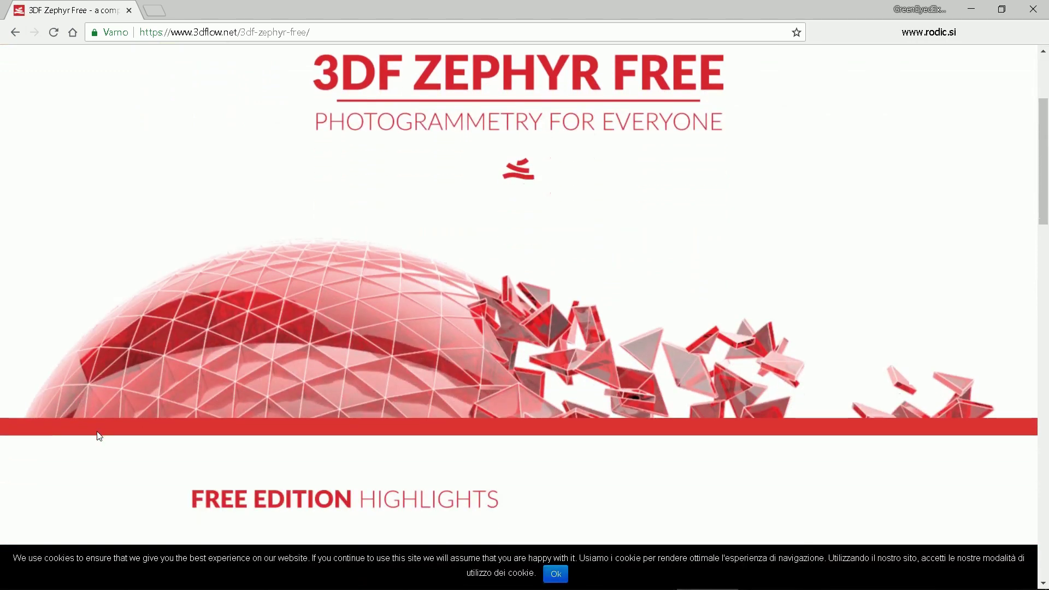
{"action": "scroll", "coordinate": [100, 435], "scroll_direction": "down", "scroll_amount": 7}
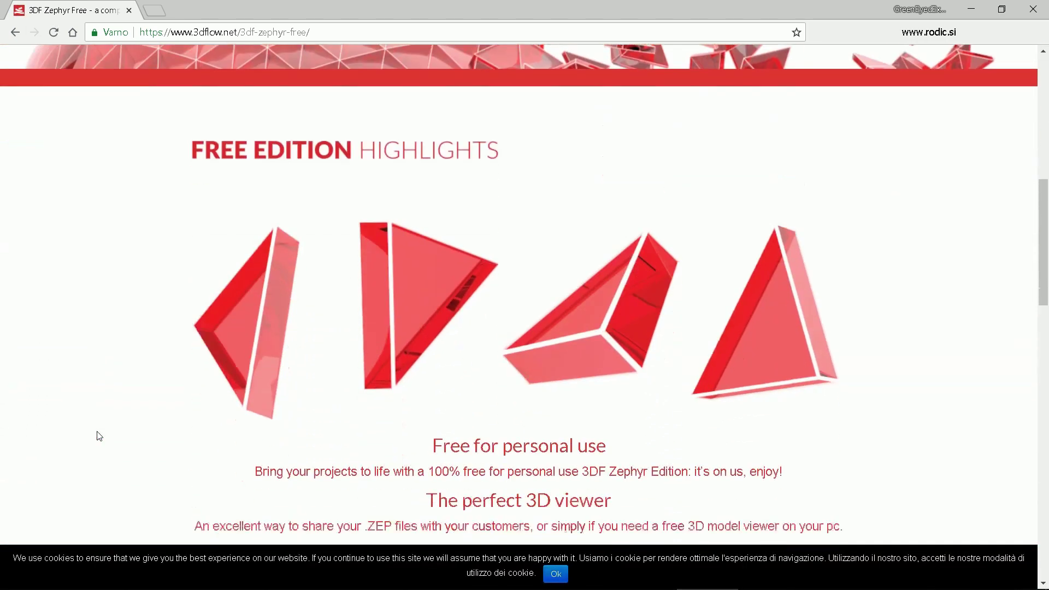
{"action": "scroll", "coordinate": [100, 435], "scroll_direction": "down", "scroll_amount": 5}
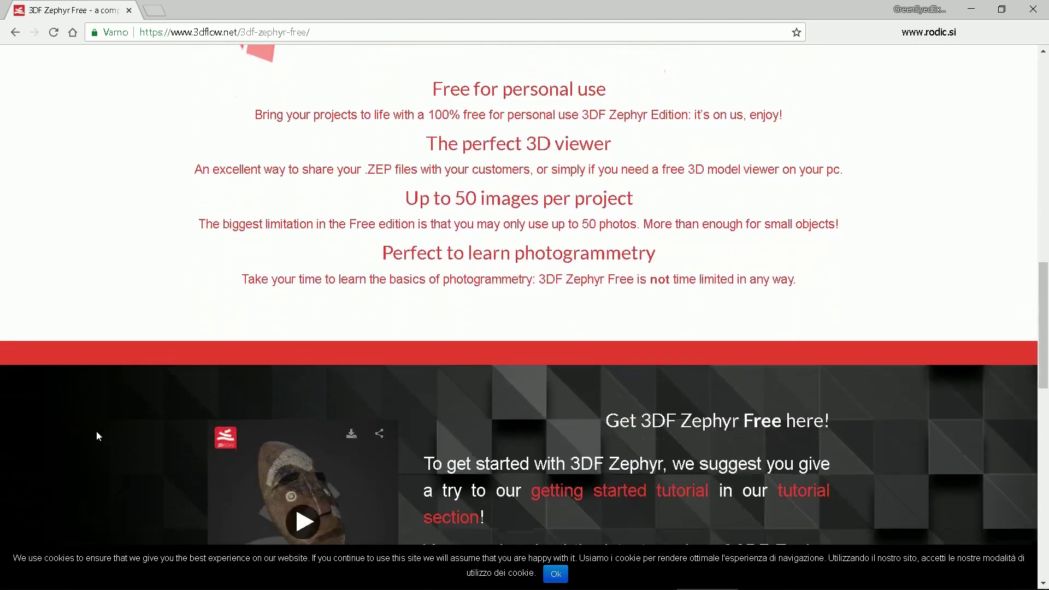
{"action": "scroll", "coordinate": [97, 435], "scroll_direction": "down", "scroll_amount": 4}
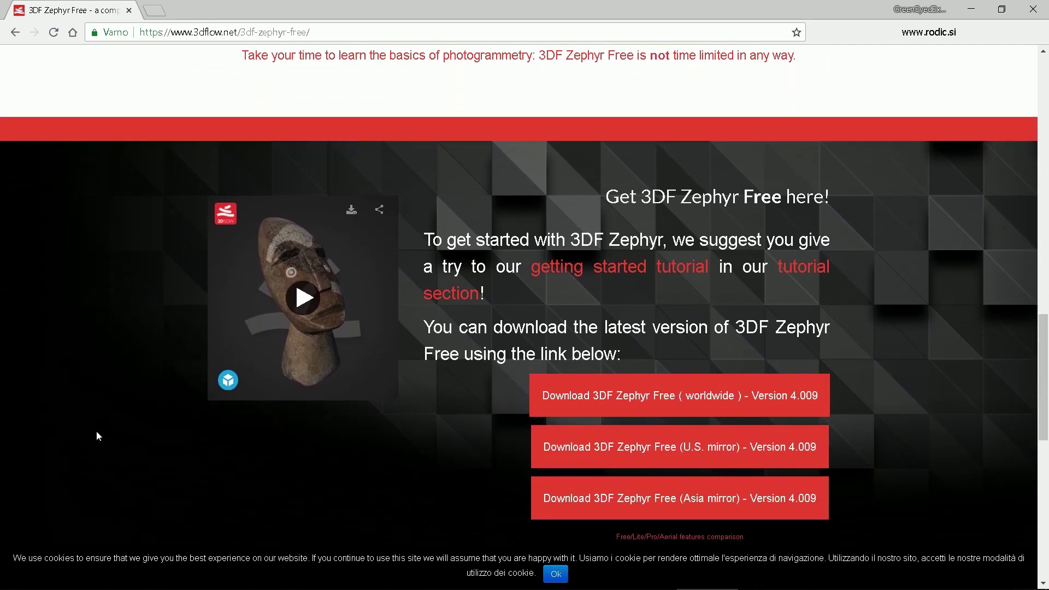
{"action": "scroll", "coordinate": [96, 432], "scroll_direction": "down", "scroll_amount": 1}
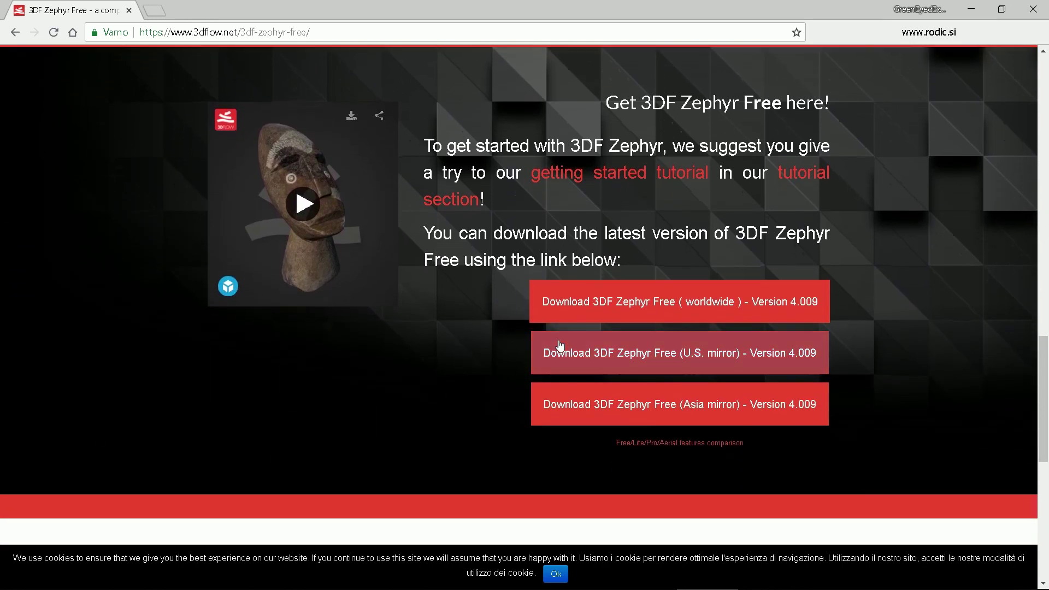
{"action": "left_click", "coordinate": [595, 308]}
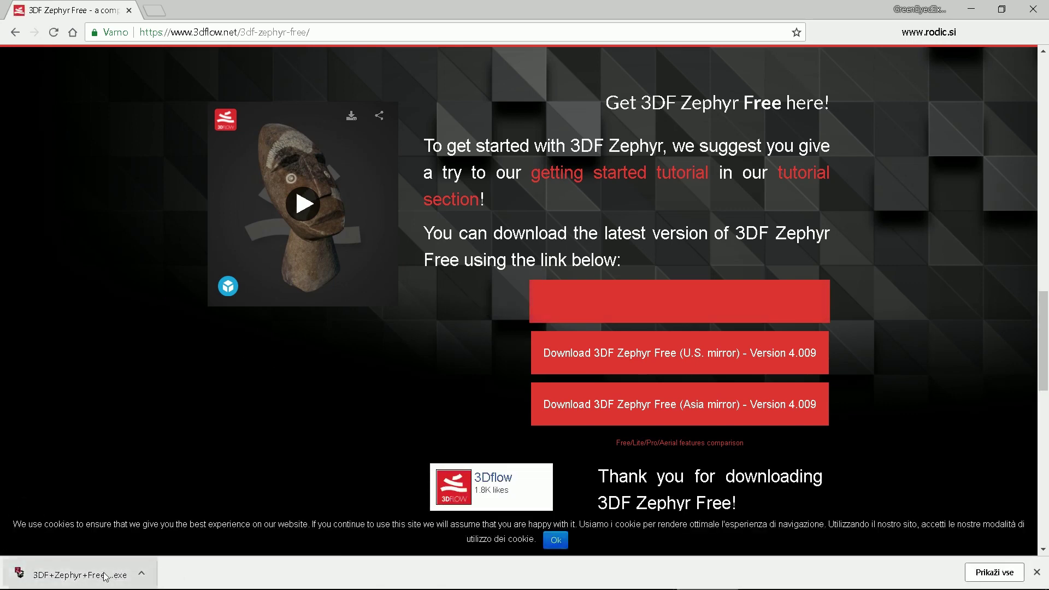
Run the installer in English, accept the licence and change the install drive to D:
{"action": "left_click", "coordinate": [82, 572]}
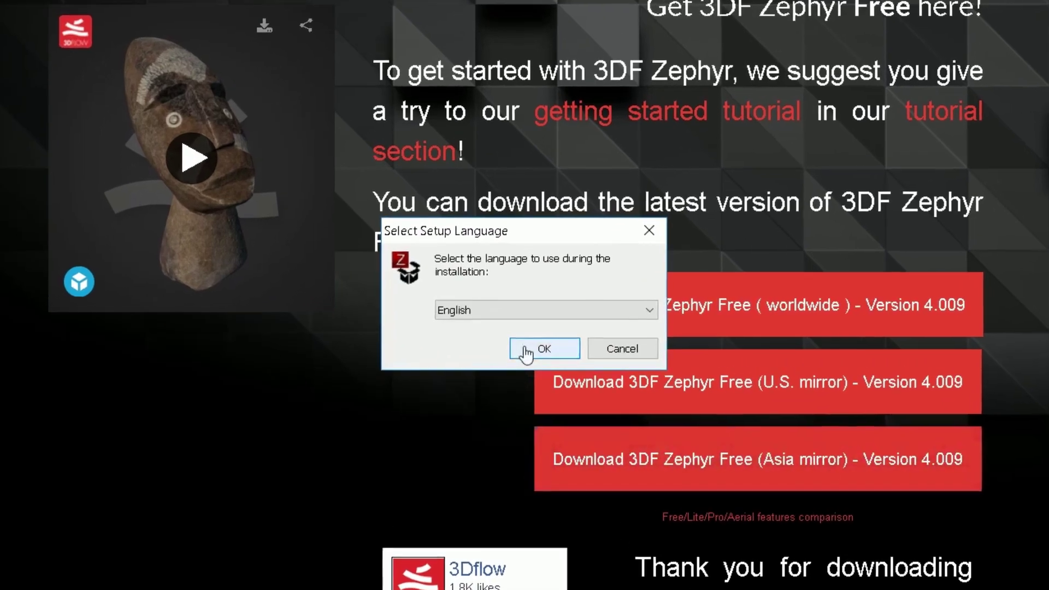
{"action": "left_click", "coordinate": [537, 331]}
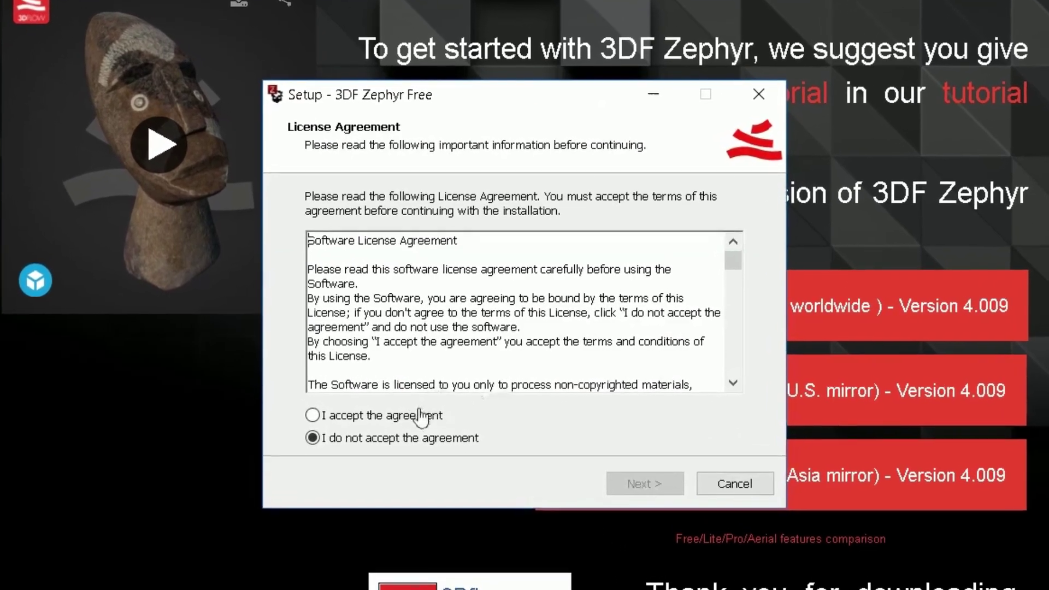
{"action": "left_click", "coordinate": [429, 410]}
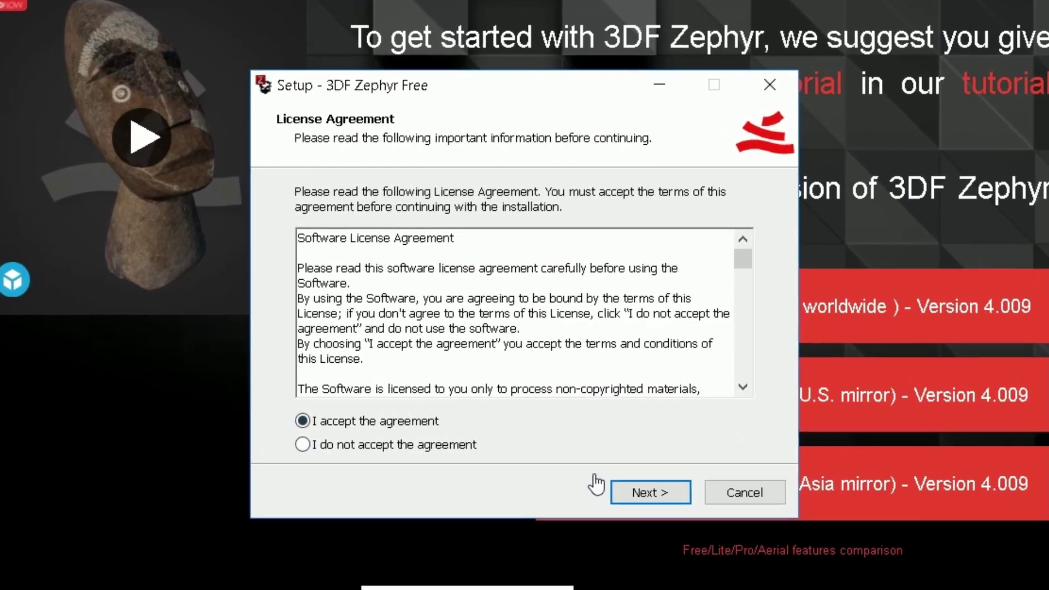
{"action": "left_click", "coordinate": [628, 495]}
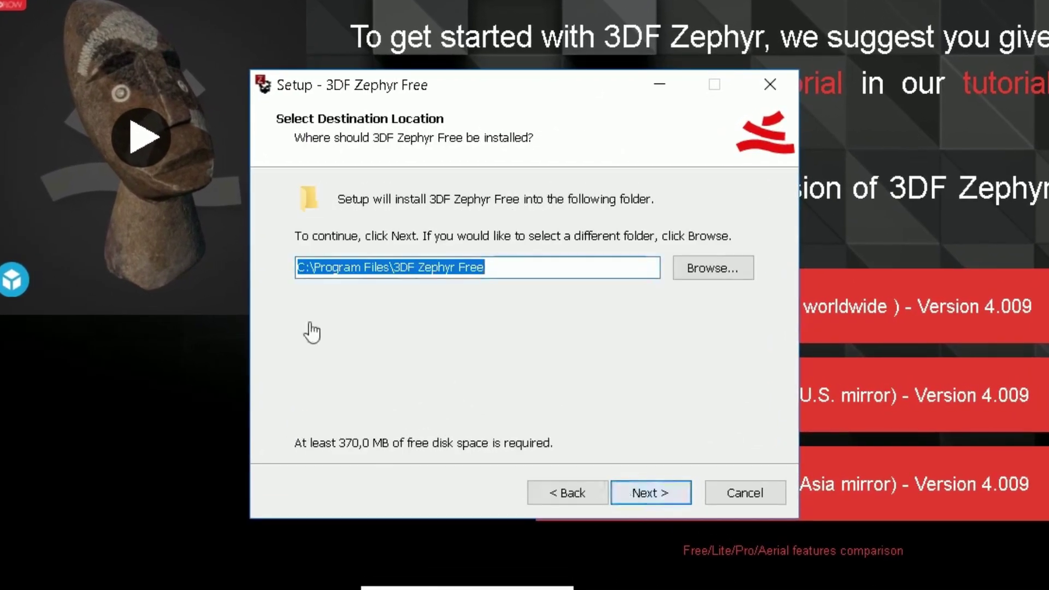
{"action": "key", "text": "Home"}
{"action": "key", "text": "Delete"}
{"action": "type", "text": "D"}
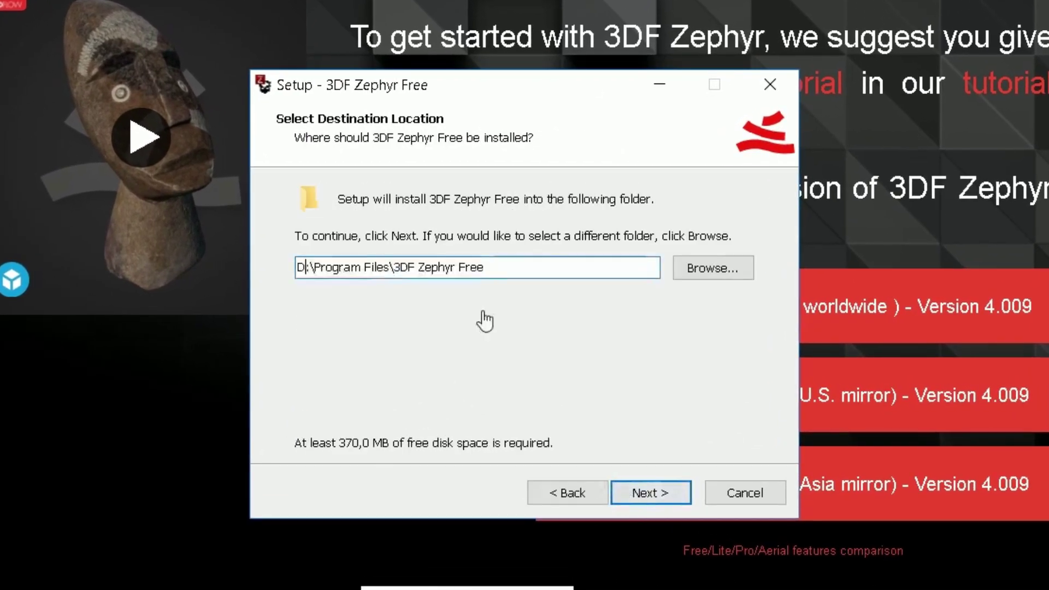
Install 3DF Zephyr Free to D:\Program Files\3DF Zephyr Free with a desktop shortcut
{"action": "left_click", "coordinate": [648, 495]}
{"action": "left_click", "coordinate": [648, 494]}
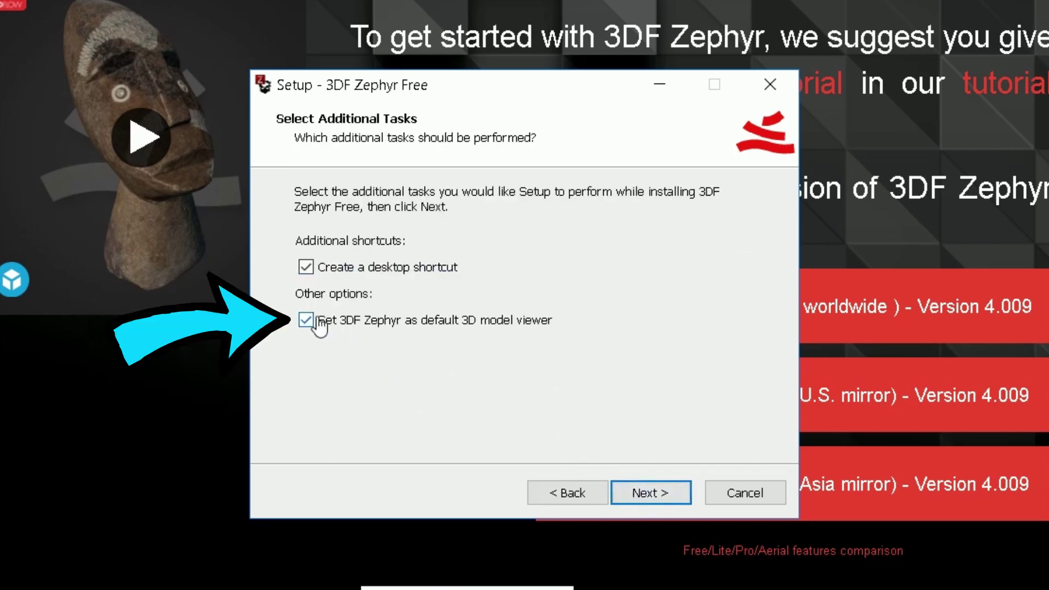
{"action": "left_click", "coordinate": [648, 494]}
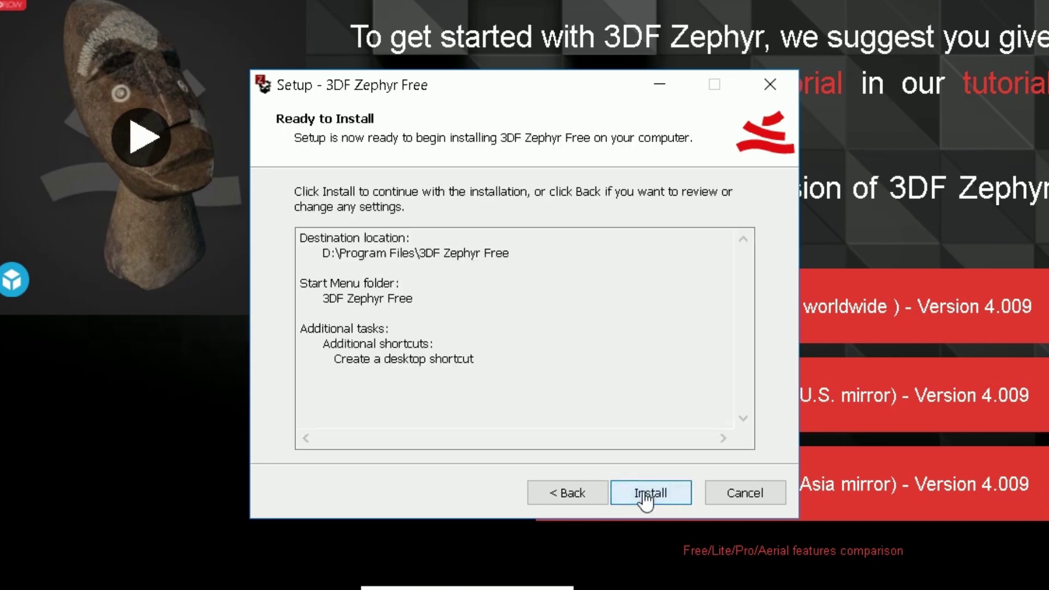
{"action": "left_click", "coordinate": [645, 494]}
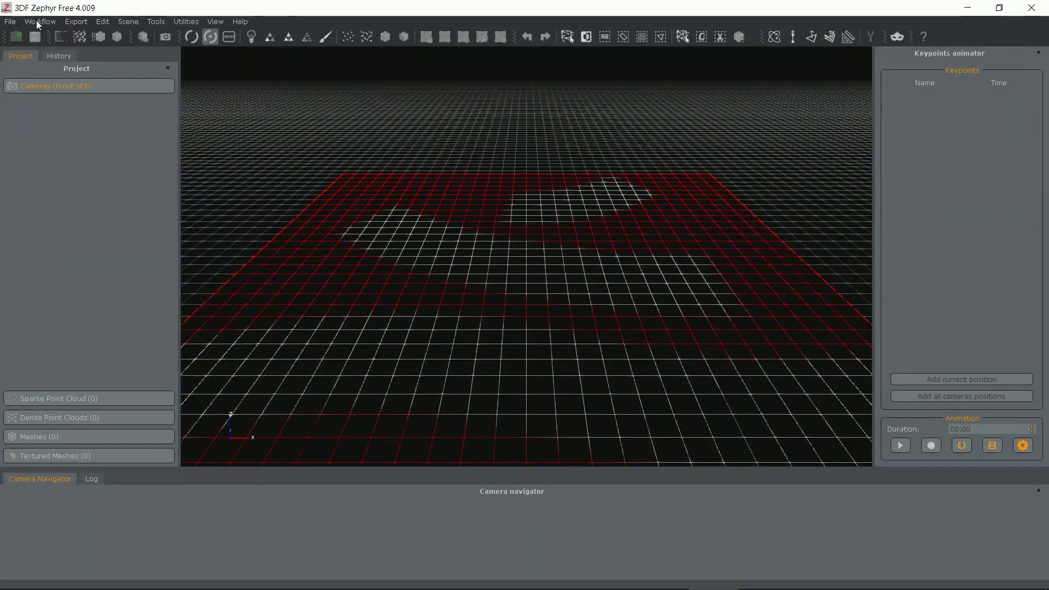
Start a Workflow > New Project wizard and advance past its intro page
{"action": "left_click", "coordinate": [36, 21]}
{"action": "left_click", "coordinate": [41, 35]}
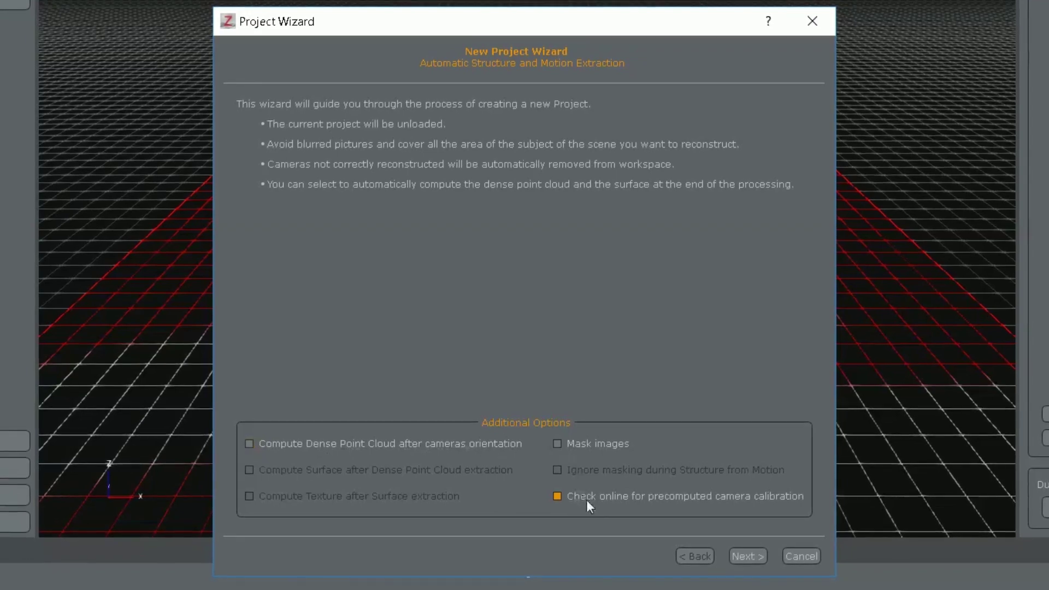
{"action": "left_click", "coordinate": [749, 556]}
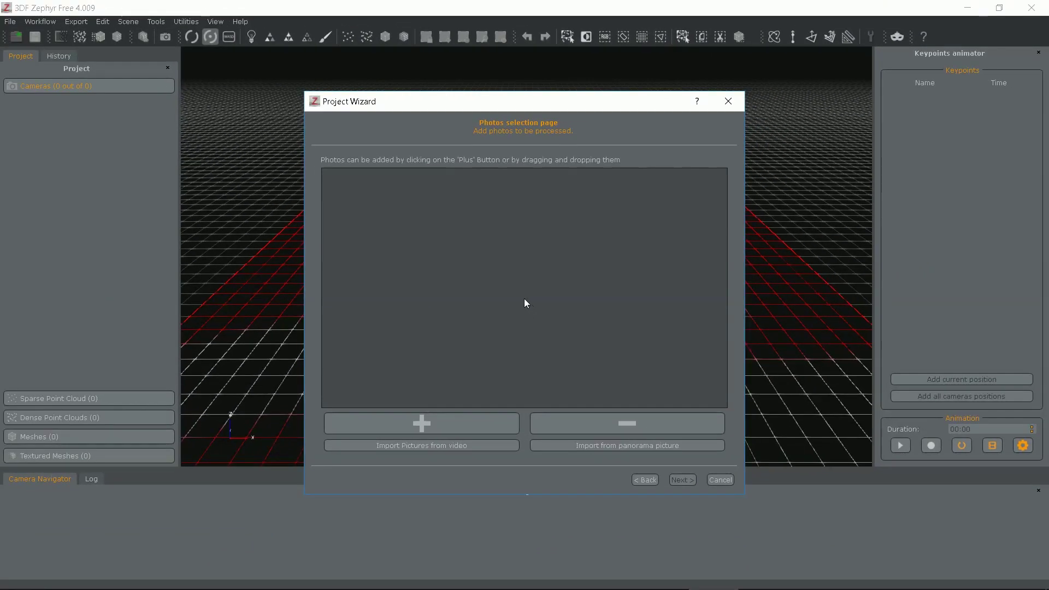
Add all photos from the Shell Photos folder to the wizard and continue
{"action": "key", "text": "alt+Tab"}
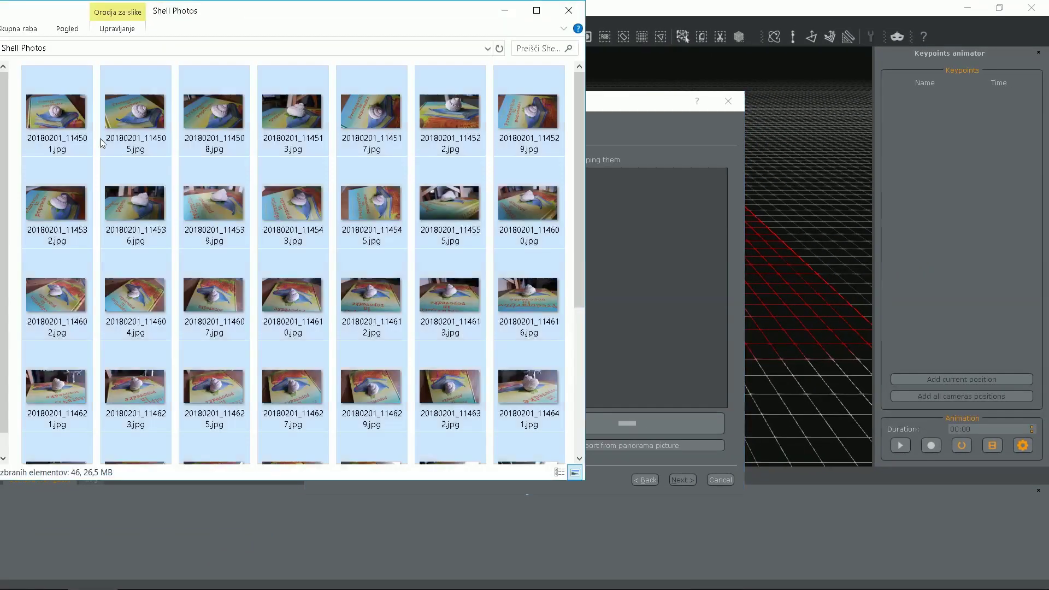
{"action": "left_click_drag", "start_coordinate": [64, 97], "coordinate": [662, 305]}
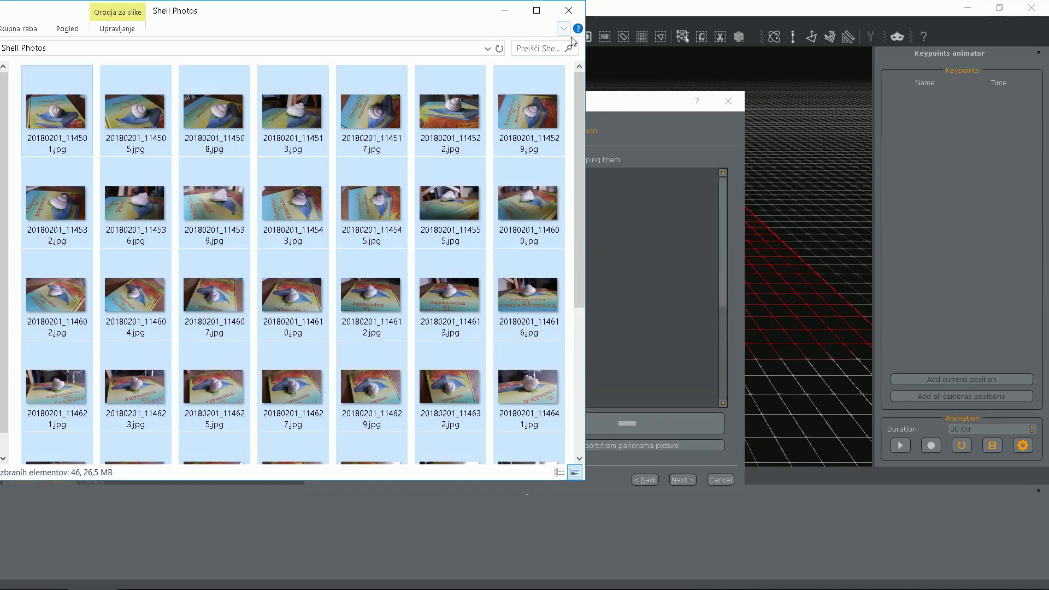
{"action": "left_click", "coordinate": [567, 11]}
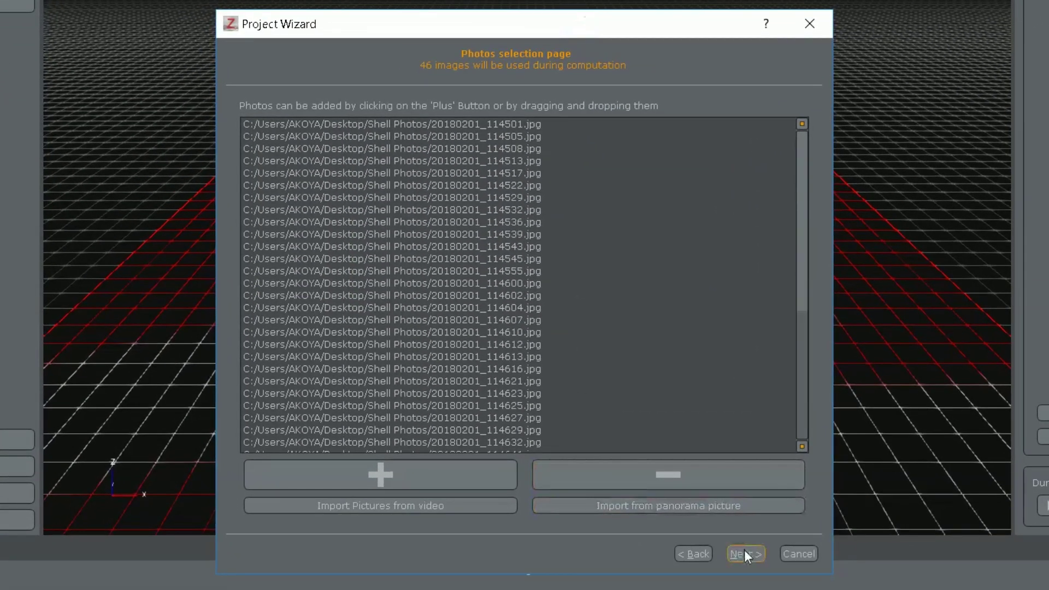
{"action": "left_click", "coordinate": [742, 555]}
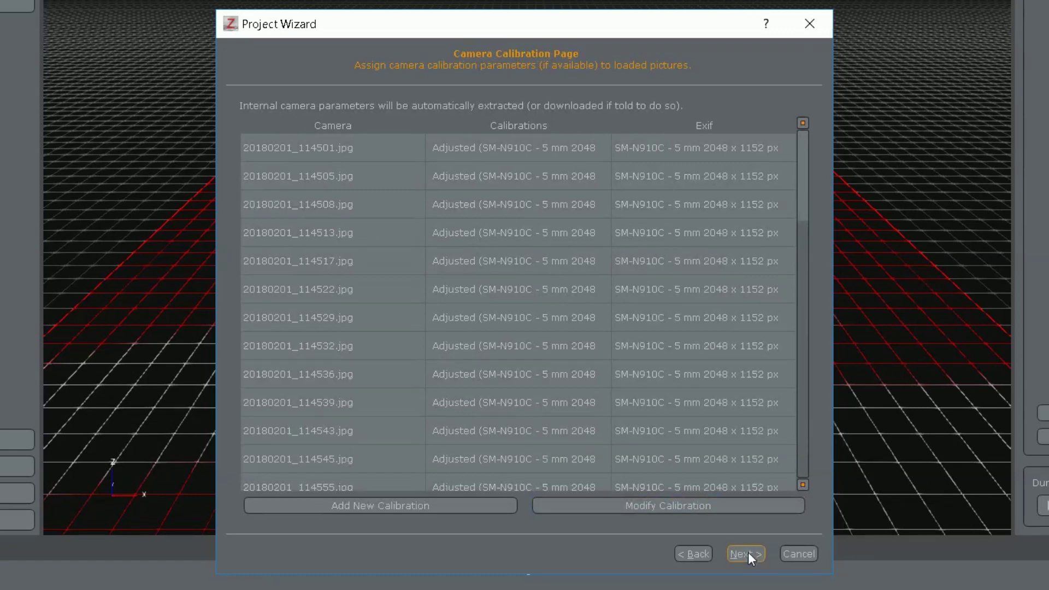
Set camera orientation to the Close Range category with the Deep preset
{"action": "left_click", "coordinate": [748, 550]}
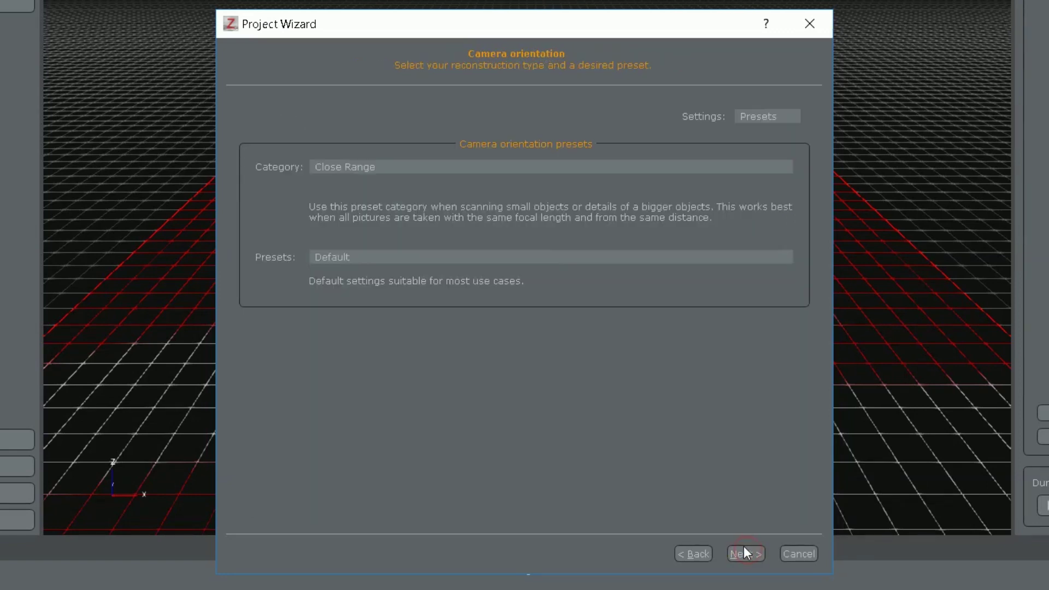
{"action": "left_click", "coordinate": [393, 166]}
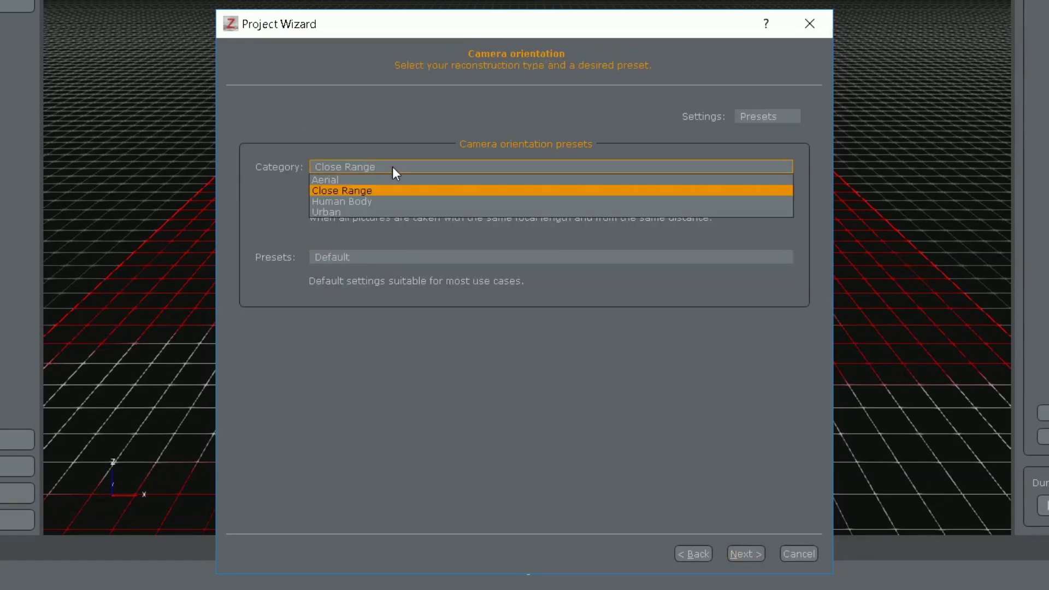
{"action": "left_click", "coordinate": [354, 213]}
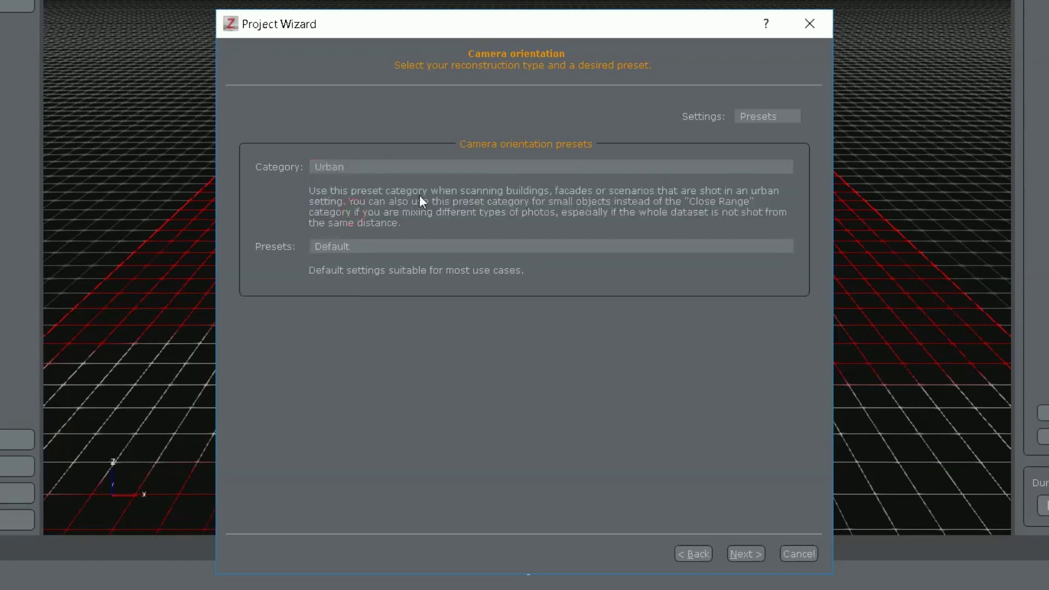
{"action": "left_click", "coordinate": [464, 170]}
{"action": "left_click", "coordinate": [460, 190]}
{"action": "left_click", "coordinate": [343, 255]}
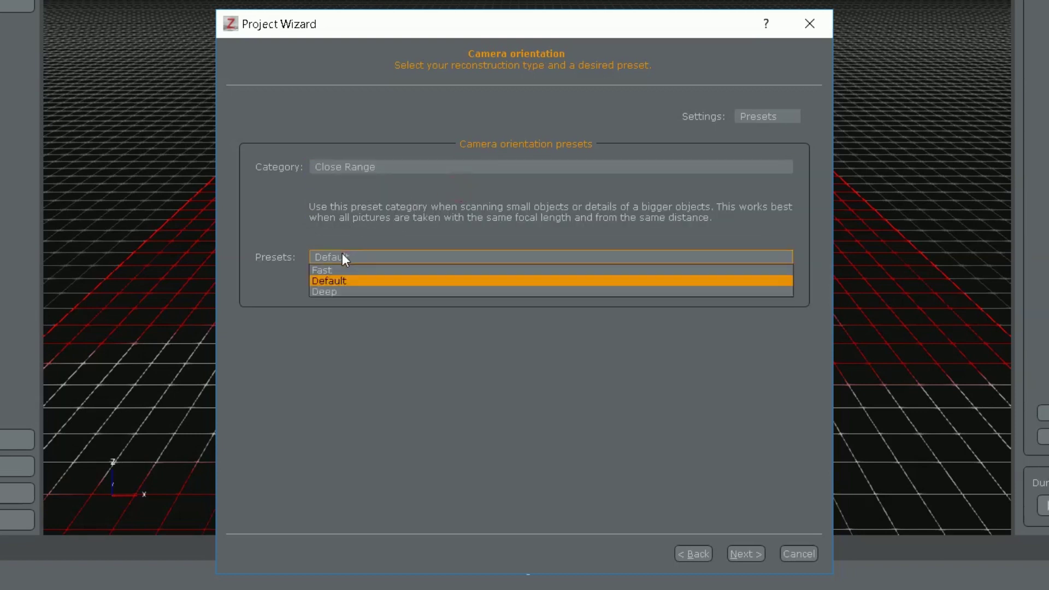
{"action": "left_click", "coordinate": [358, 290]}
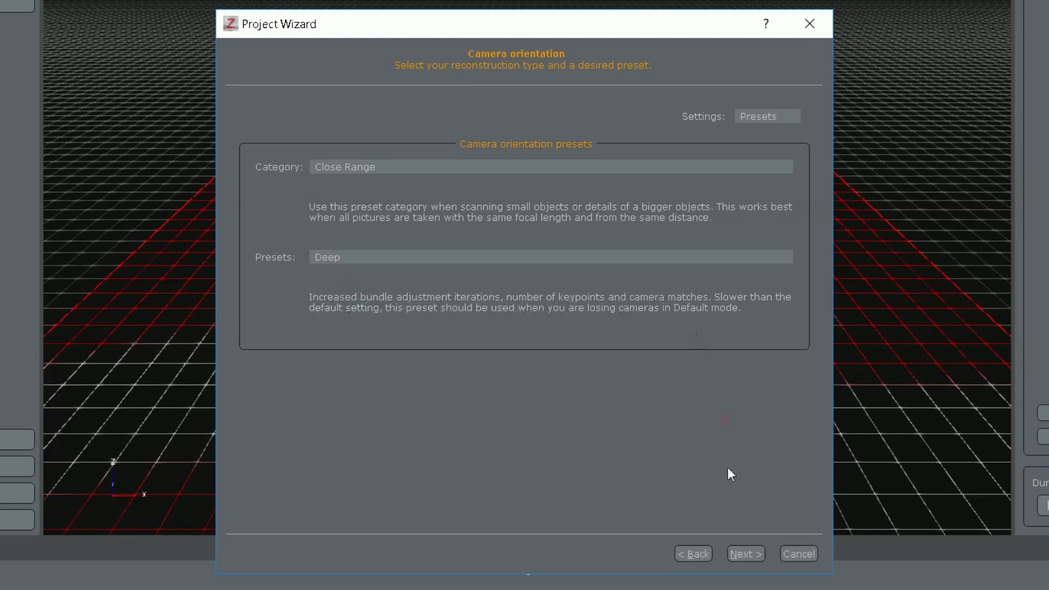
Run the camera orientation, orienting 34 of 46 photos, and inspect the sparse point cloud
{"action": "left_click", "coordinate": [746, 553]}
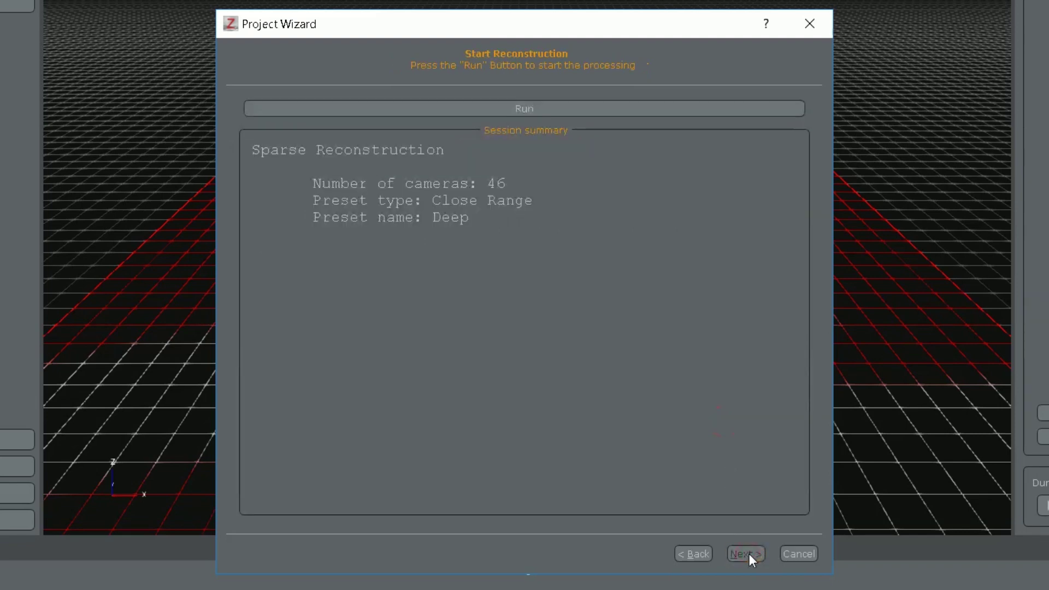
{"action": "left_click", "coordinate": [592, 112]}
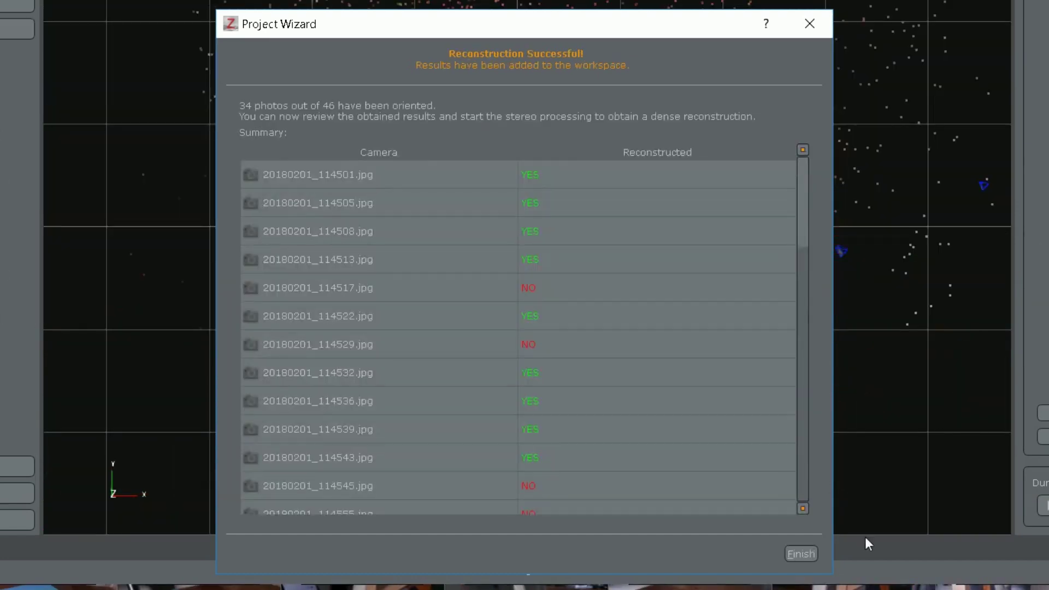
{"action": "left_click", "coordinate": [811, 558]}
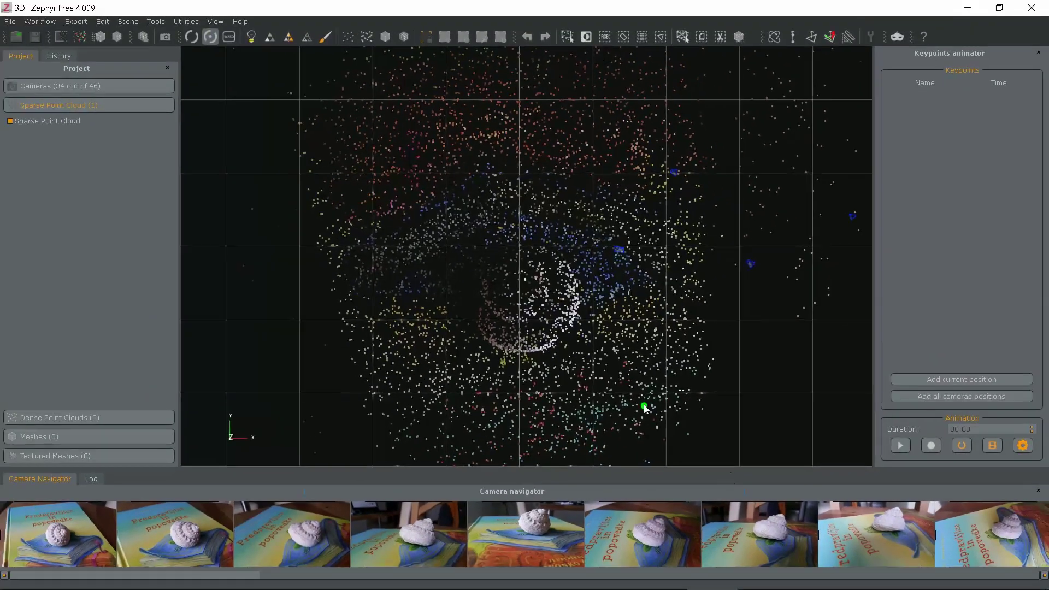
{"action": "left_click_drag", "start_coordinate": [646, 410], "coordinate": [553, 184]}
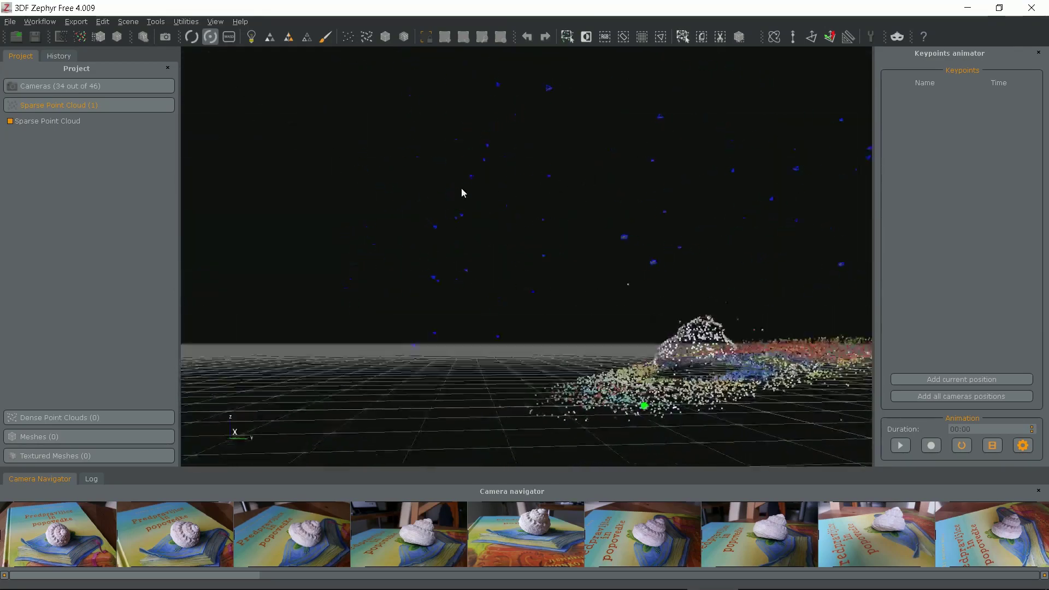
{"action": "left_click_drag", "start_coordinate": [458, 186], "coordinate": [578, 198]}
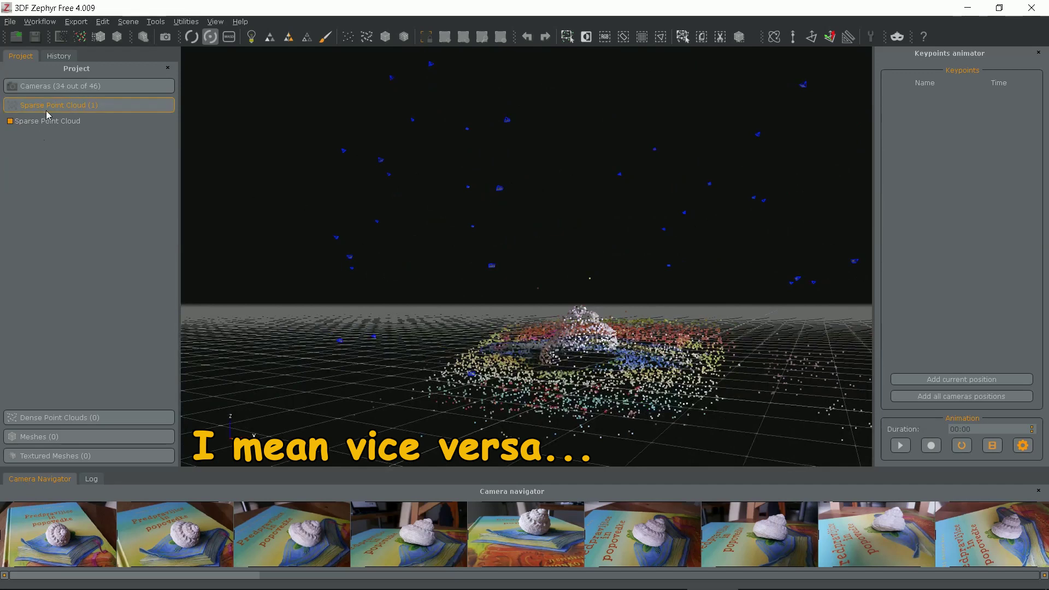
Generate Dense point cloud 1 with the Close Range High Details preset
{"action": "left_click", "coordinate": [40, 22]}
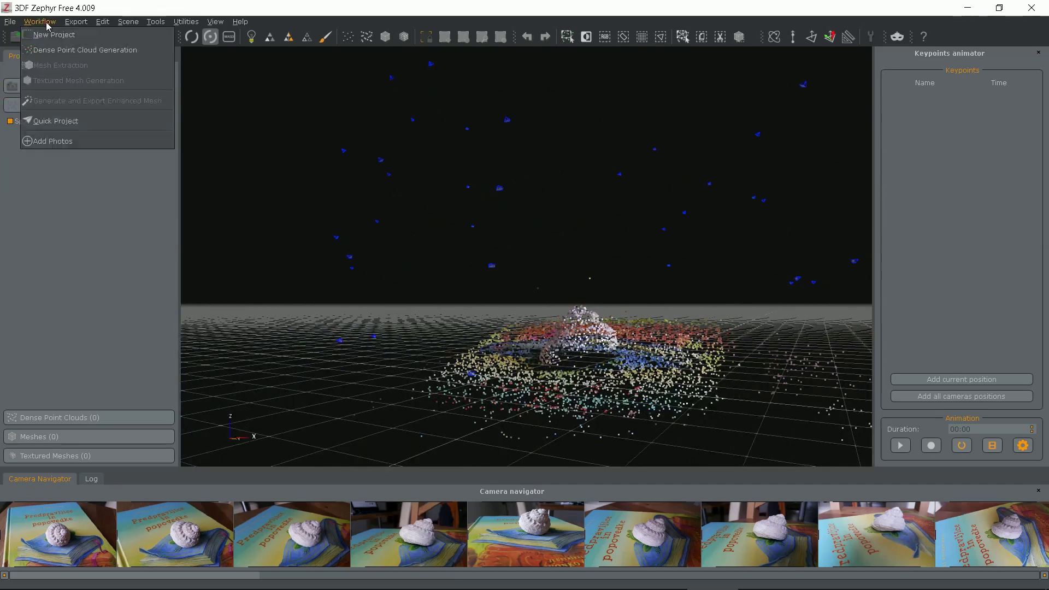
{"action": "left_click", "coordinate": [70, 50]}
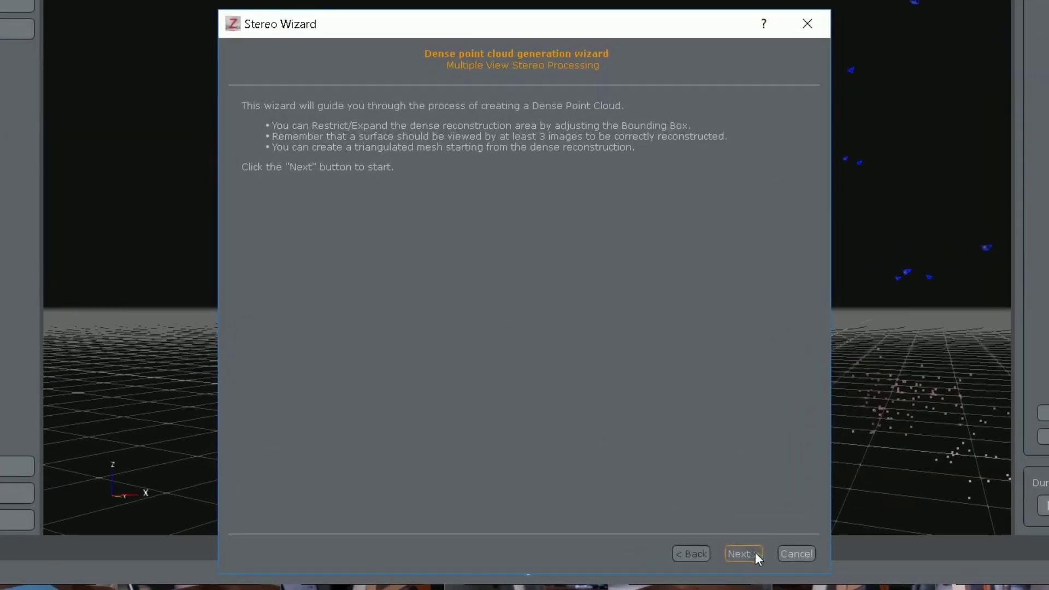
{"action": "left_click", "coordinate": [744, 554]}
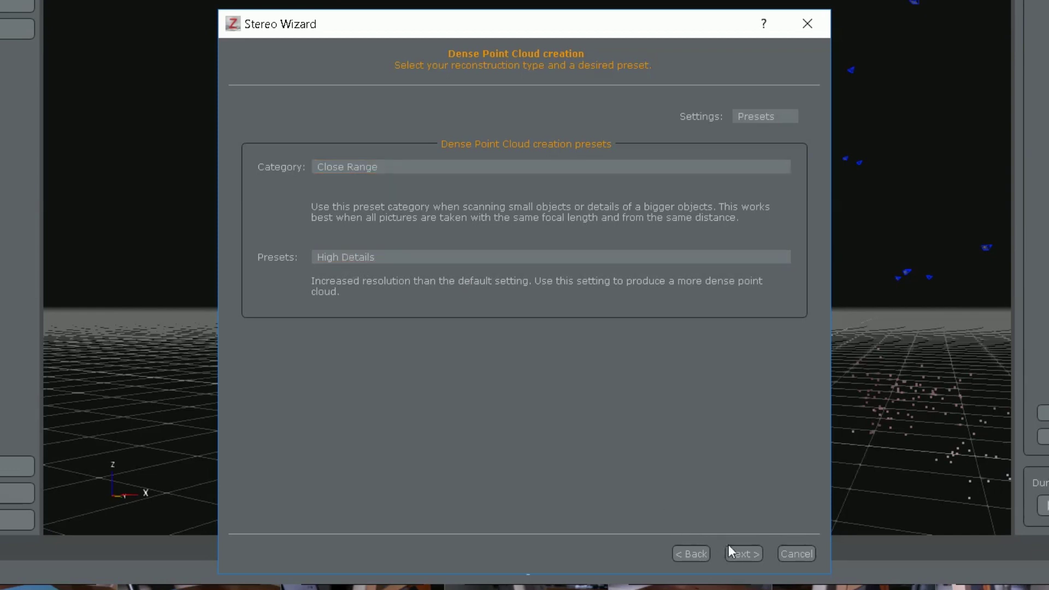
{"action": "left_click", "coordinate": [743, 553]}
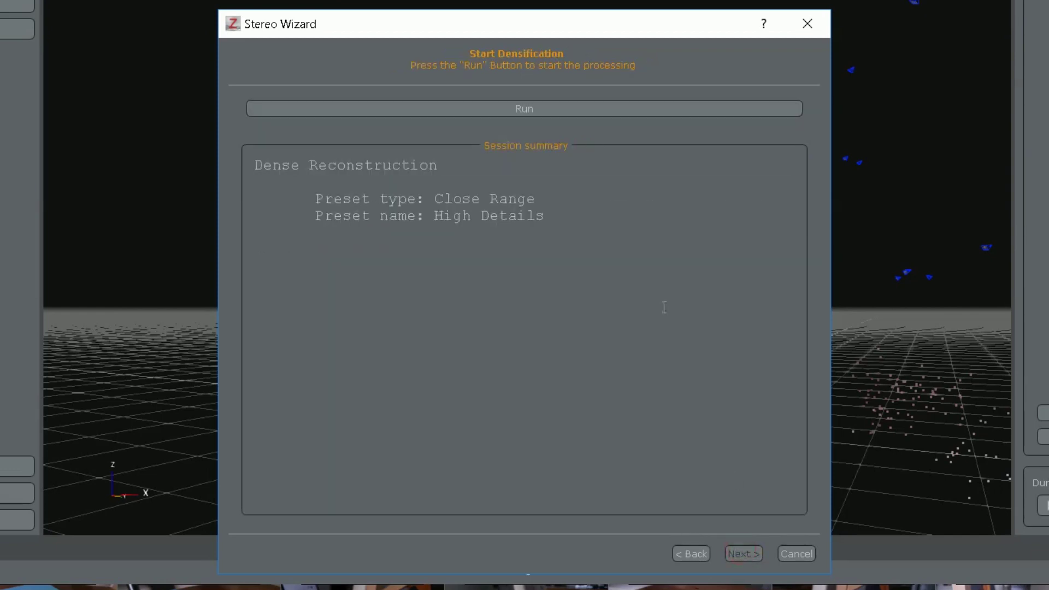
{"action": "left_click", "coordinate": [598, 110]}
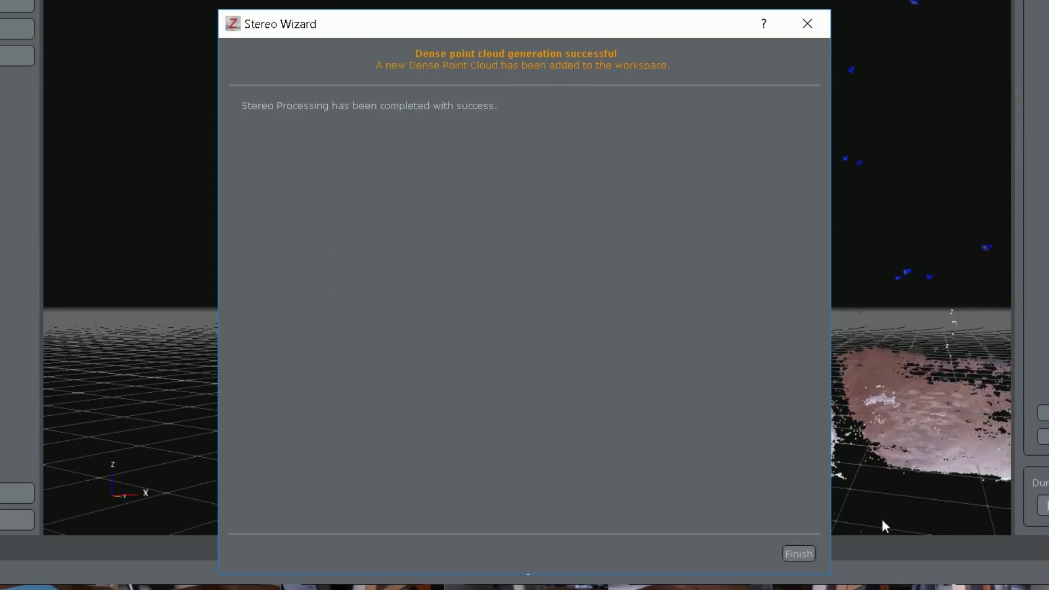
{"action": "left_click", "coordinate": [801, 553]}
Rotate the dense cloud with the transform gizmo to level the book (-9.80/-1.65/0.03) and apply
{"action": "left_click_drag", "start_coordinate": [696, 387], "coordinate": [619, 384]}
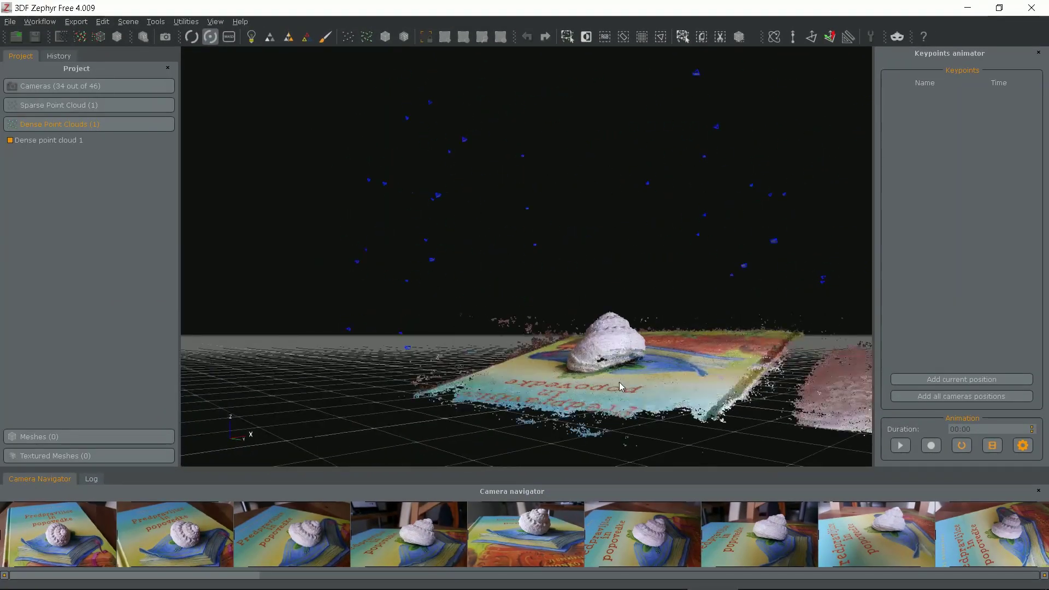
{"action": "left_click", "coordinate": [775, 37]}
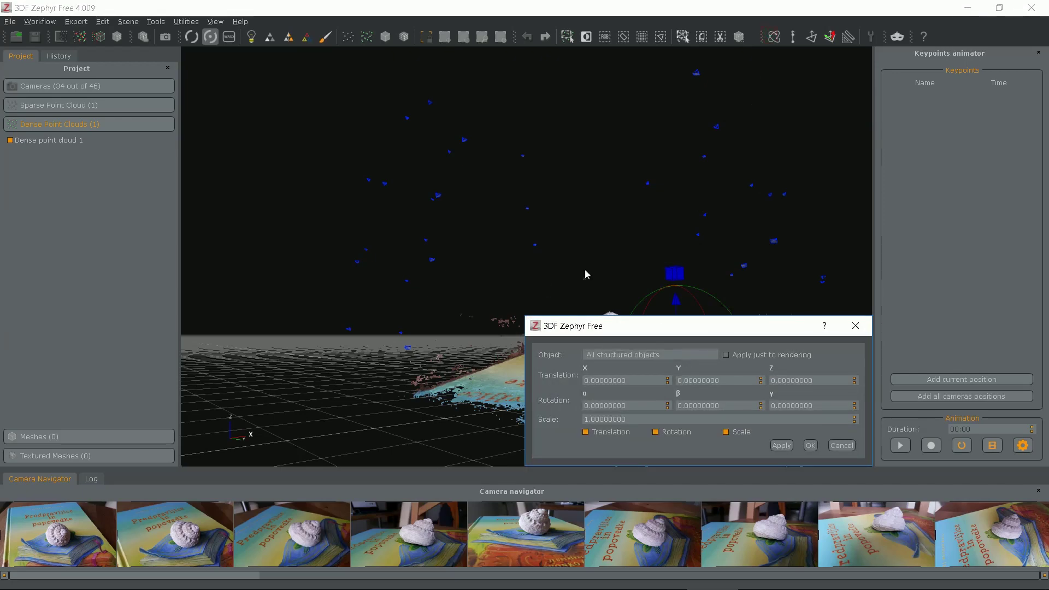
{"action": "left_click_drag", "start_coordinate": [661, 334], "coordinate": [755, 443]}
{"action": "left_click_drag", "start_coordinate": [710, 306], "coordinate": [406, 304]}
{"action": "left_click", "coordinate": [623, 40]}
{"action": "left_click", "coordinate": [621, 312]}
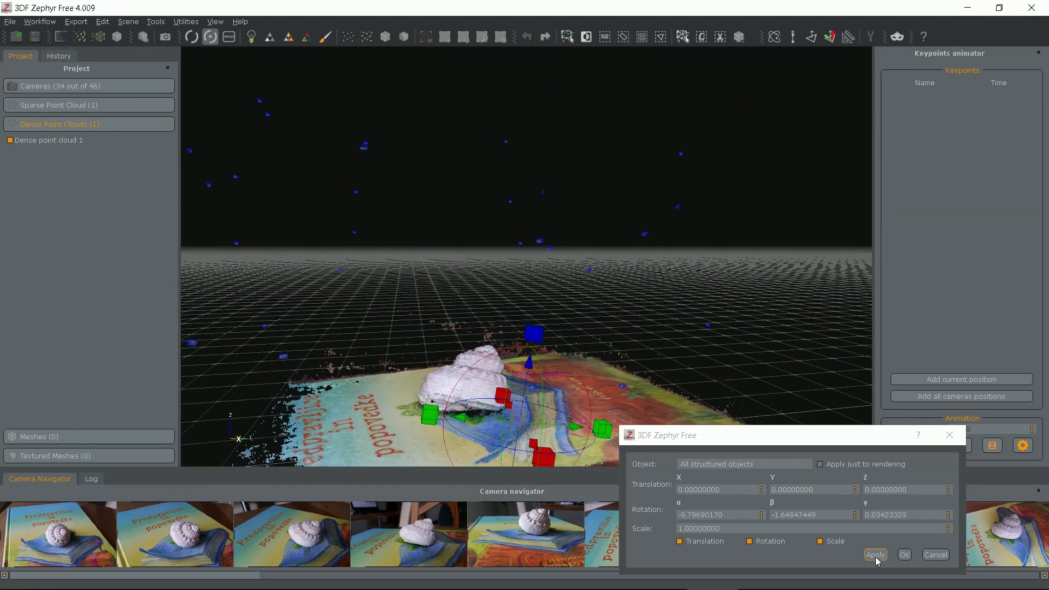
Crop the dense cloud with two plane cuts, tilting the plane along the book slope
{"action": "left_click", "coordinate": [683, 37]}
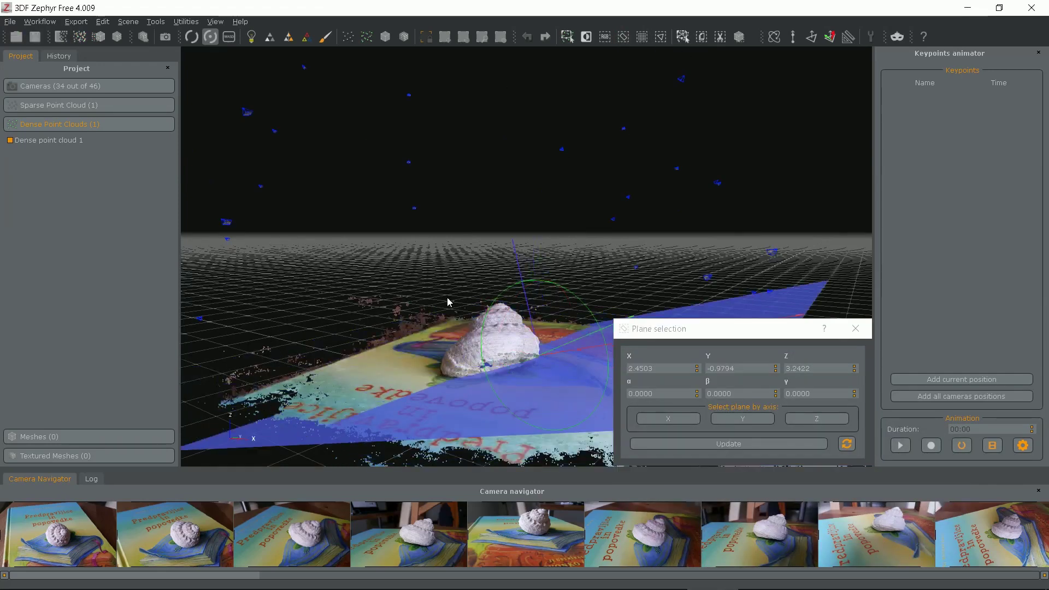
{"action": "left_click", "coordinate": [773, 445]}
{"action": "left_click", "coordinate": [682, 37]}
{"action": "left_click_drag", "start_coordinate": [579, 298], "coordinate": [558, 300]}
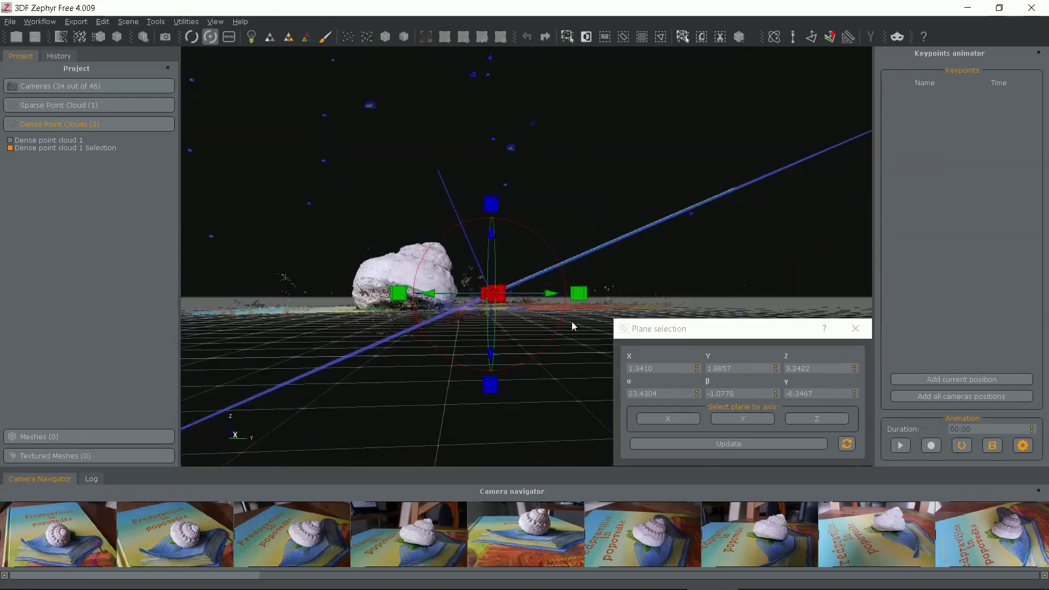
{"action": "left_click", "coordinate": [729, 444]}
{"action": "left_click_drag", "start_coordinate": [502, 325], "coordinate": [550, 304]}
Make two more plane cuts beneath the shell, leaving it on a small base
{"action": "left_click", "coordinate": [682, 37]}
{"action": "left_click", "coordinate": [728, 444]}
{"action": "left_click", "coordinate": [683, 37]}
{"action": "left_click_drag", "start_coordinate": [511, 257], "coordinate": [521, 258]}
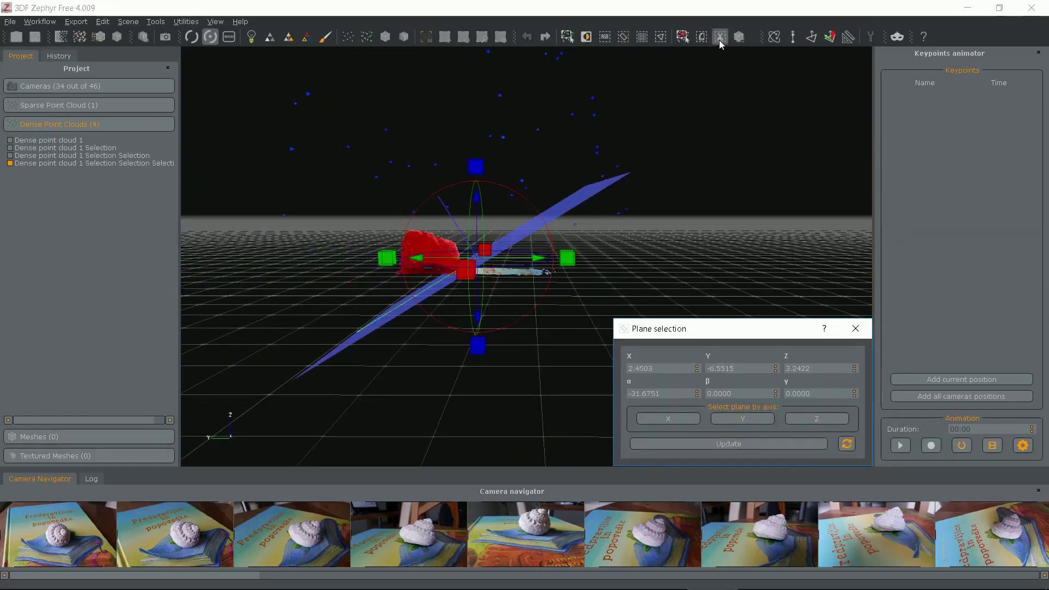
{"action": "left_click", "coordinate": [729, 444]}
{"action": "left_click_drag", "start_coordinate": [399, 325], "coordinate": [644, 349]}
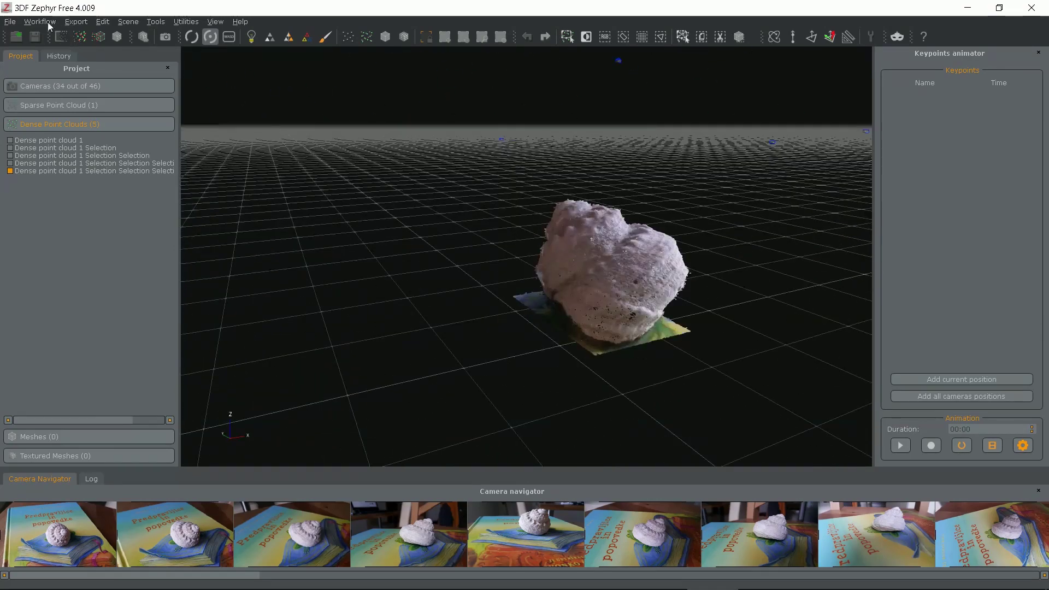
Extract Mesh 1 from the trimmed cloud using the Close Range High Details preset
{"action": "left_click", "coordinate": [42, 23]}
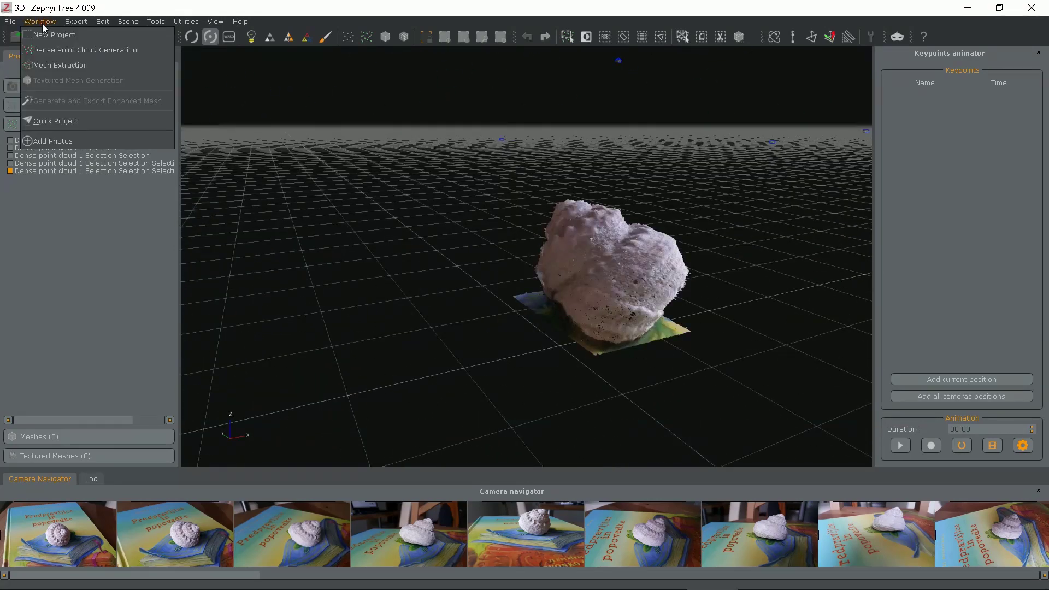
{"action": "left_click", "coordinate": [52, 64]}
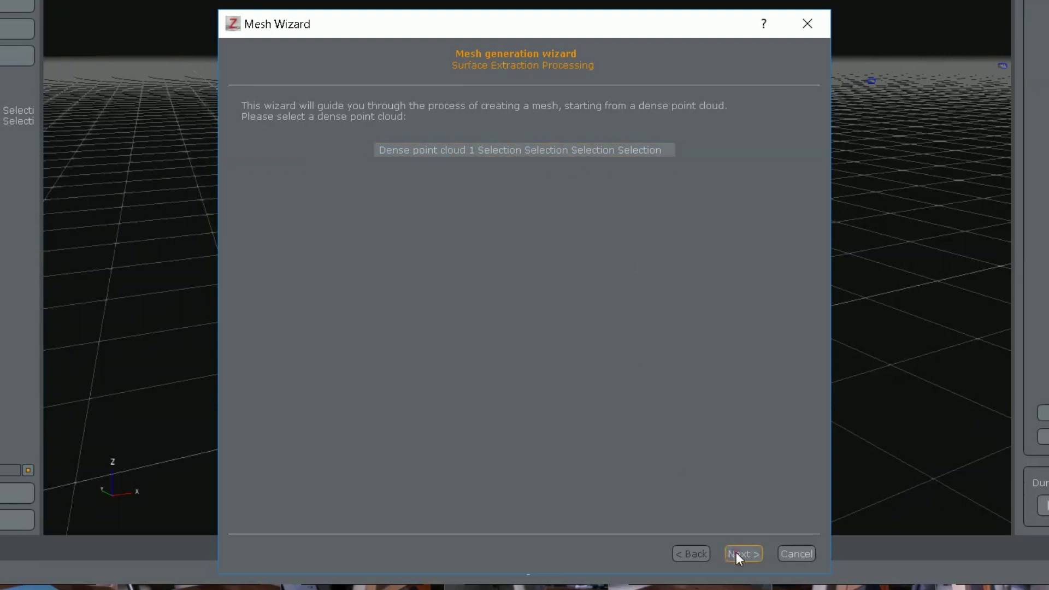
{"action": "left_click", "coordinate": [742, 554]}
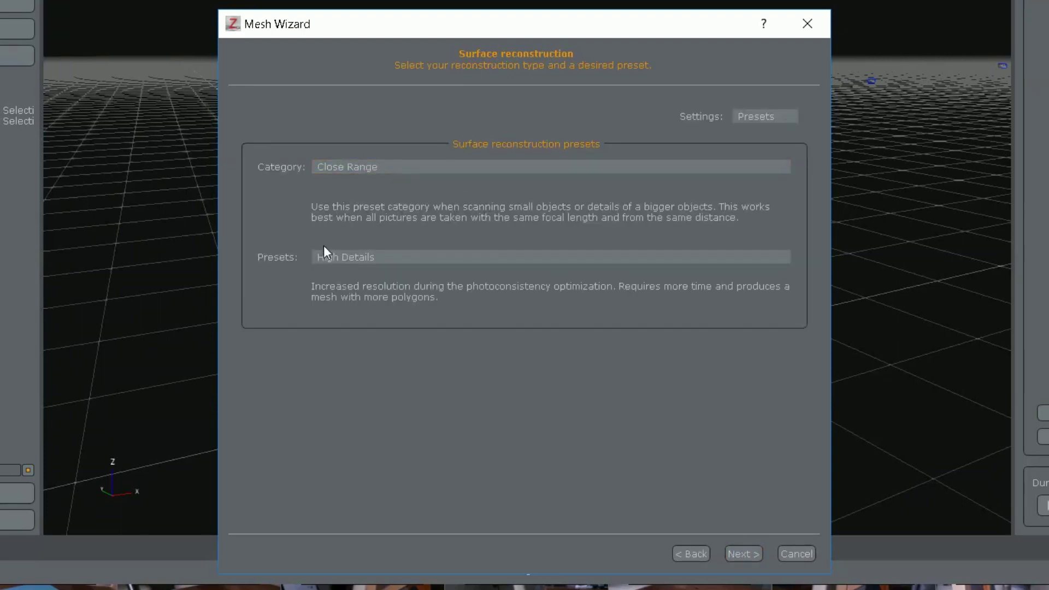
{"action": "left_click", "coordinate": [744, 554]}
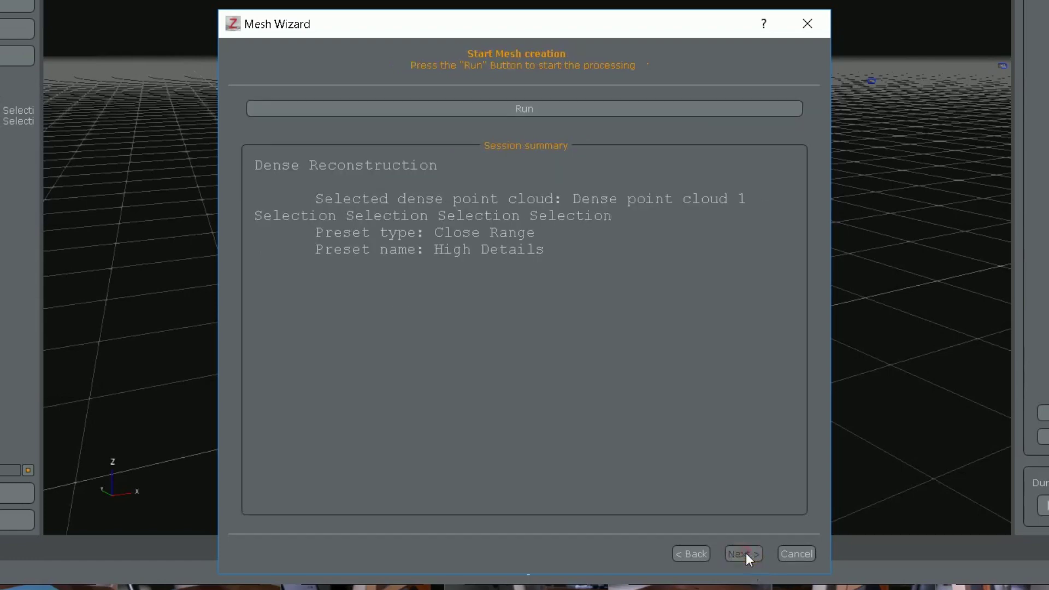
{"action": "left_click", "coordinate": [510, 110]}
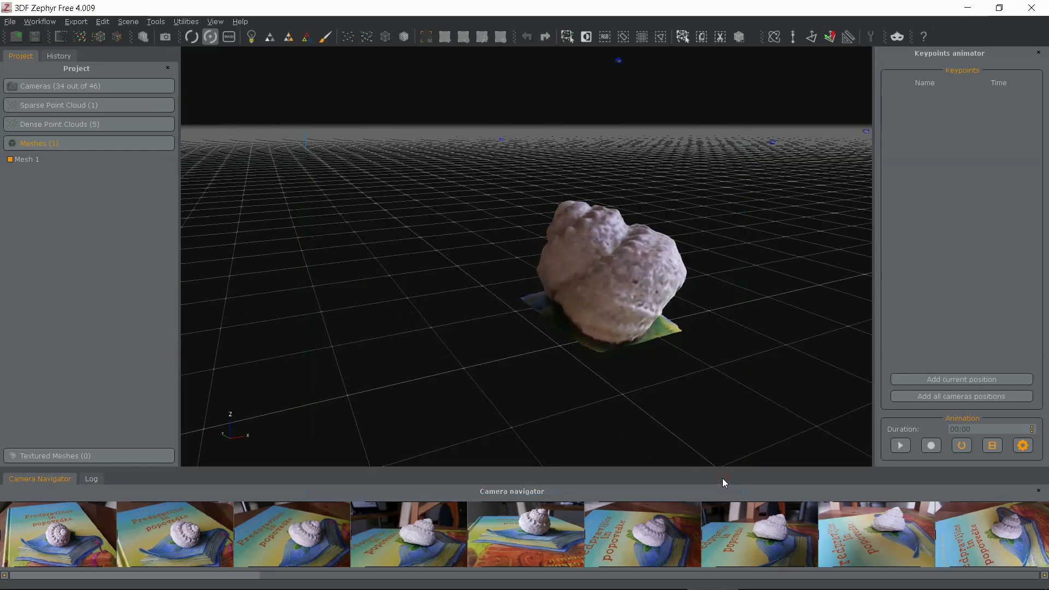
Lower a cutting plane on Mesh 1 to the shell's base to remove the skirt
{"action": "left_click_drag", "start_coordinate": [628, 338], "coordinate": [485, 301]}
{"action": "left_click_drag", "start_coordinate": [714, 327], "coordinate": [654, 287]}
{"action": "left_click_drag", "start_coordinate": [750, 297], "coordinate": [417, 277]}
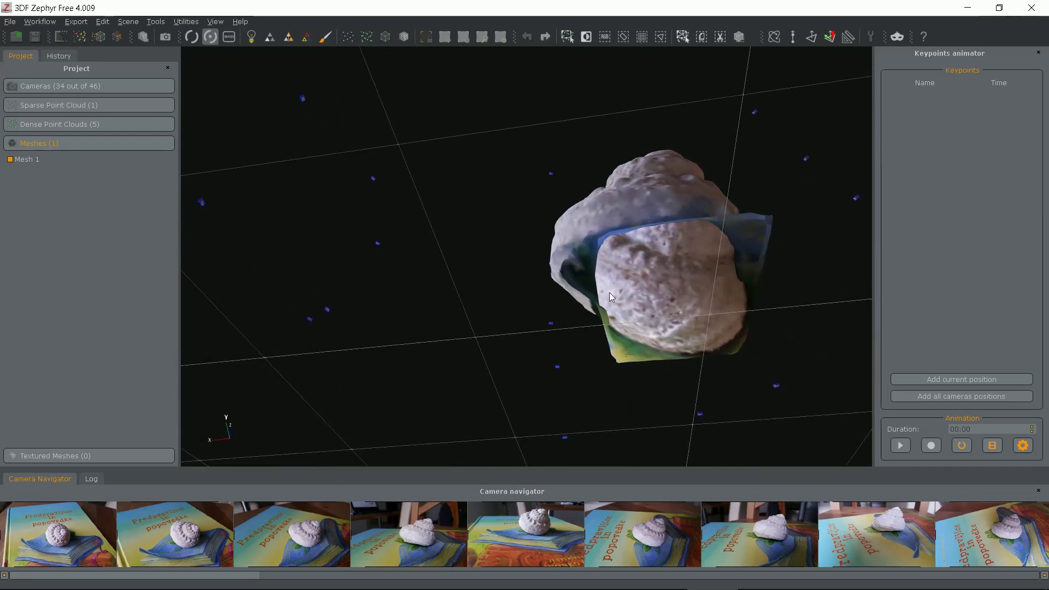
{"action": "left_click", "coordinate": [604, 36]}
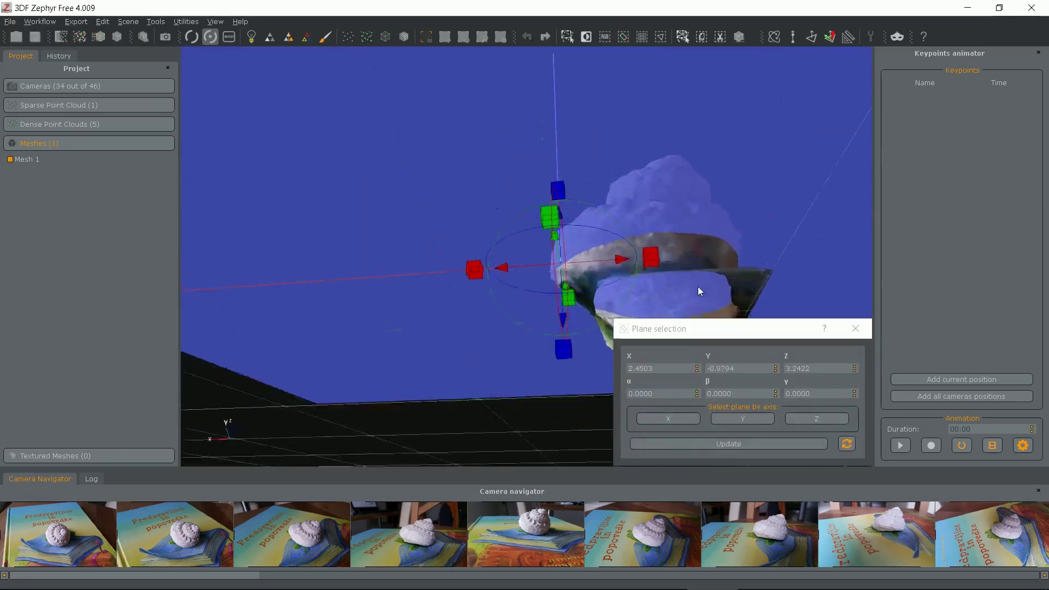
{"action": "left_click_drag", "start_coordinate": [561, 358], "coordinate": [665, 484]}
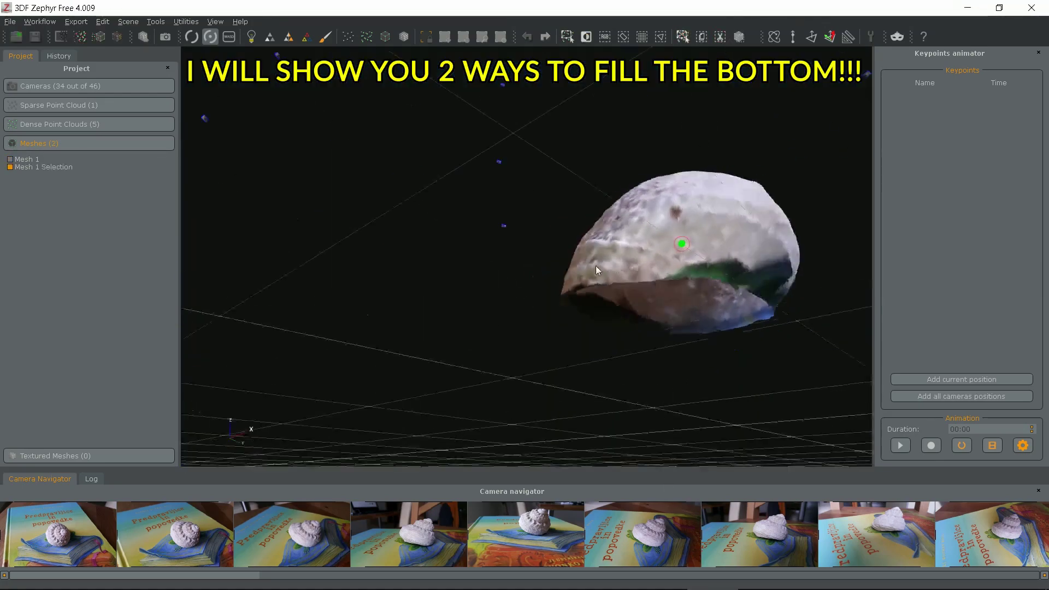
{"action": "left_click_drag", "start_coordinate": [596, 265], "coordinate": [815, 461]}
Build Textured mesh 1 from Mesh 1 Selection with 8192 texture size and 100% image resolution
{"action": "left_click", "coordinate": [39, 22]}
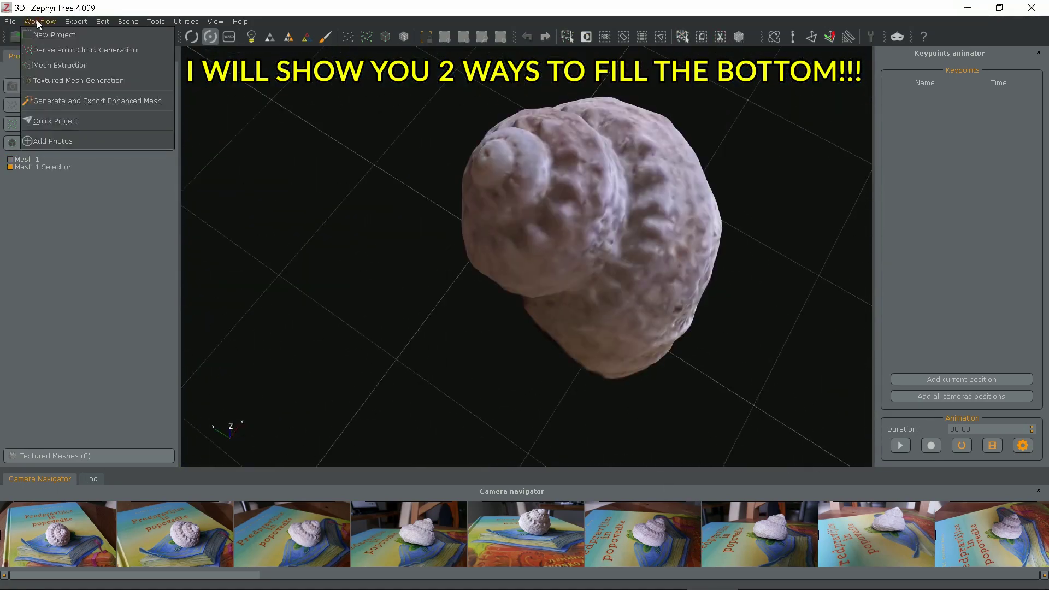
{"action": "left_click", "coordinate": [67, 83]}
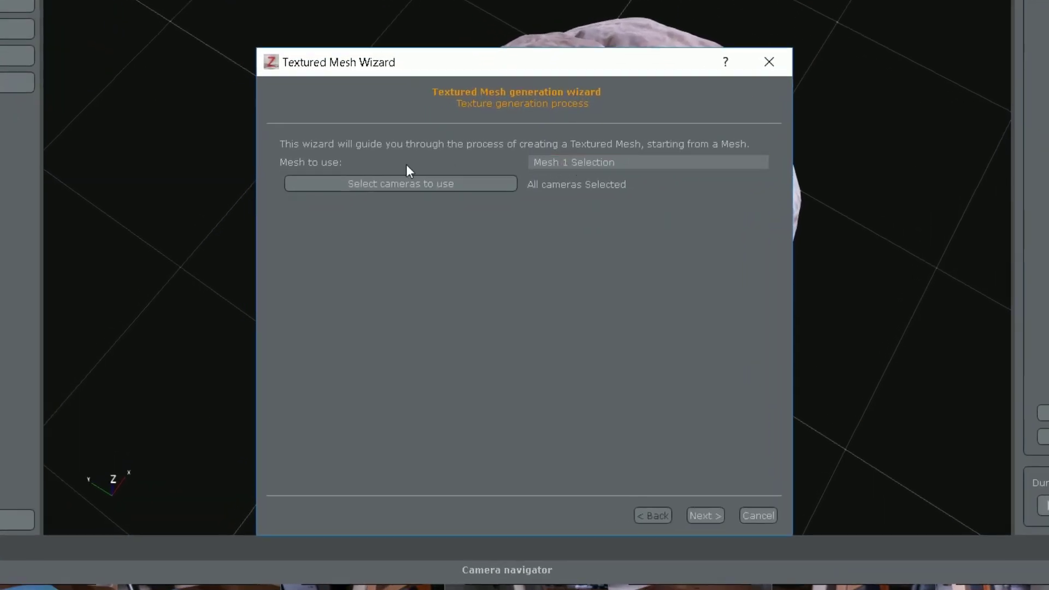
{"action": "left_click", "coordinate": [705, 516]}
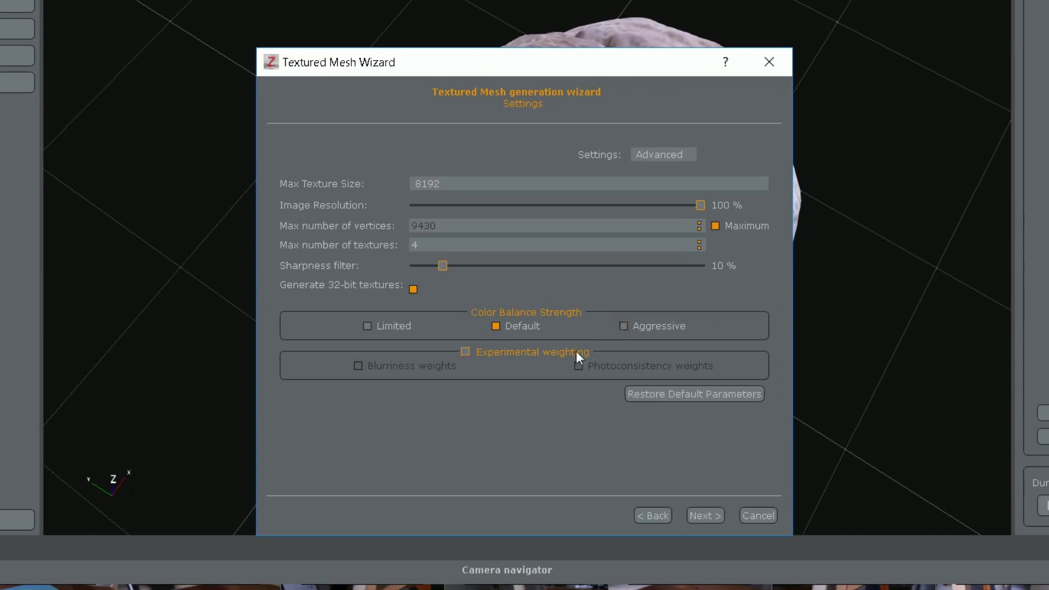
{"action": "left_click", "coordinate": [705, 515]}
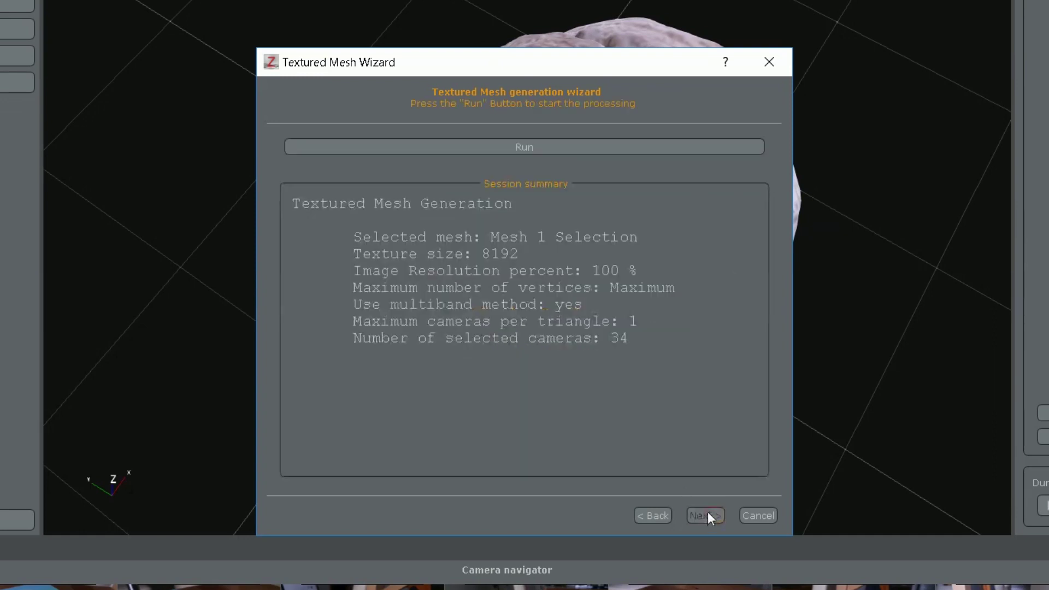
{"action": "left_click", "coordinate": [578, 146]}
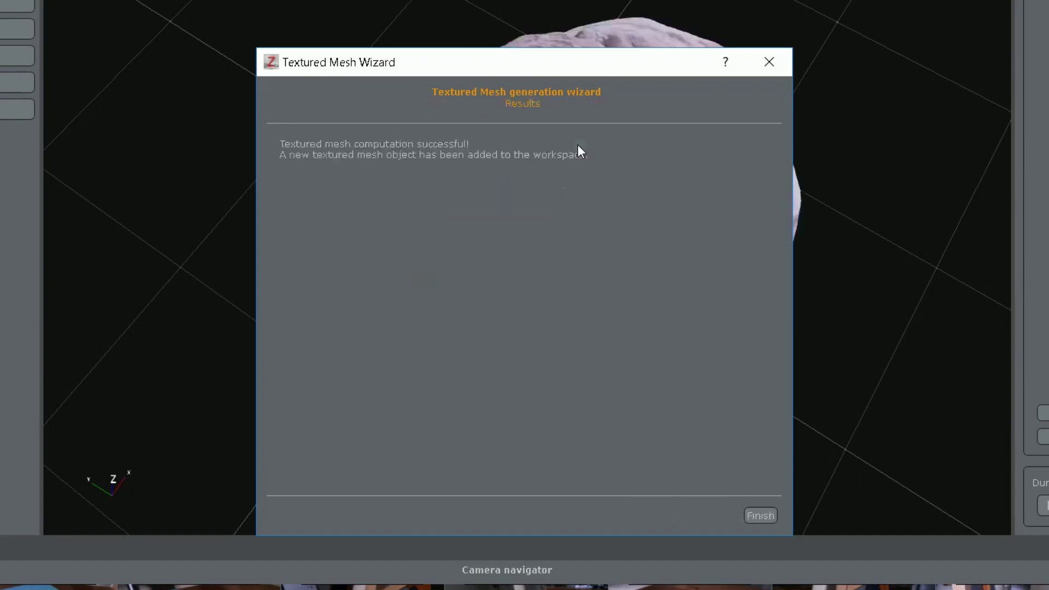
{"action": "left_click", "coordinate": [760, 515]}
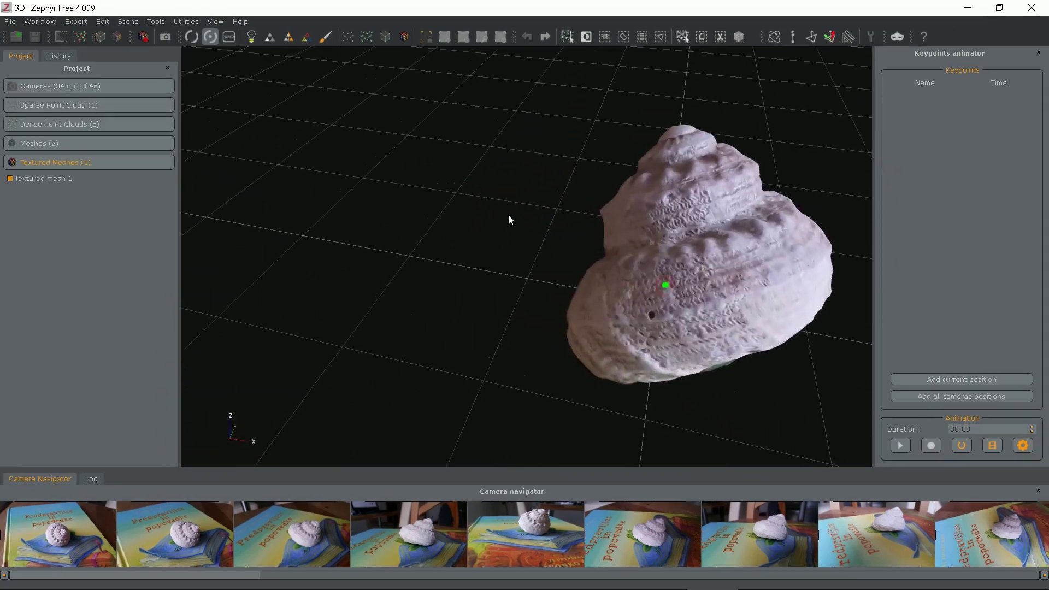
Export Textured mesh 1 through Generate and Export Enhanced Mesh as OBJ, named 'shell3OF'
{"action": "left_click_drag", "start_coordinate": [508, 220], "coordinate": [513, 316]}
{"action": "left_click", "coordinate": [40, 21]}
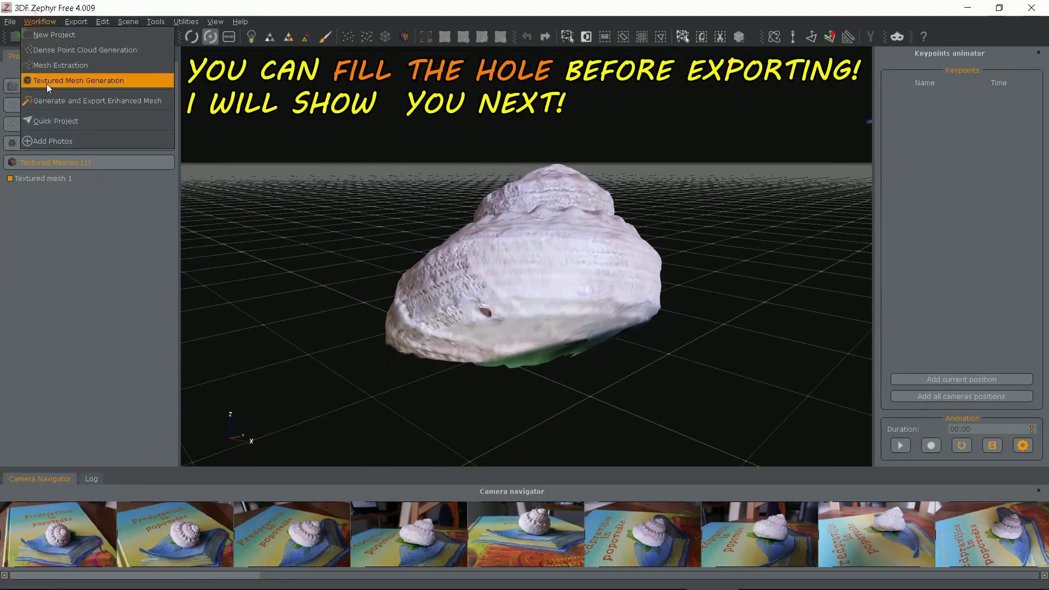
{"action": "left_click", "coordinate": [109, 101]}
{"action": "left_click", "coordinate": [557, 335]}
{"action": "left_click", "coordinate": [559, 358]}
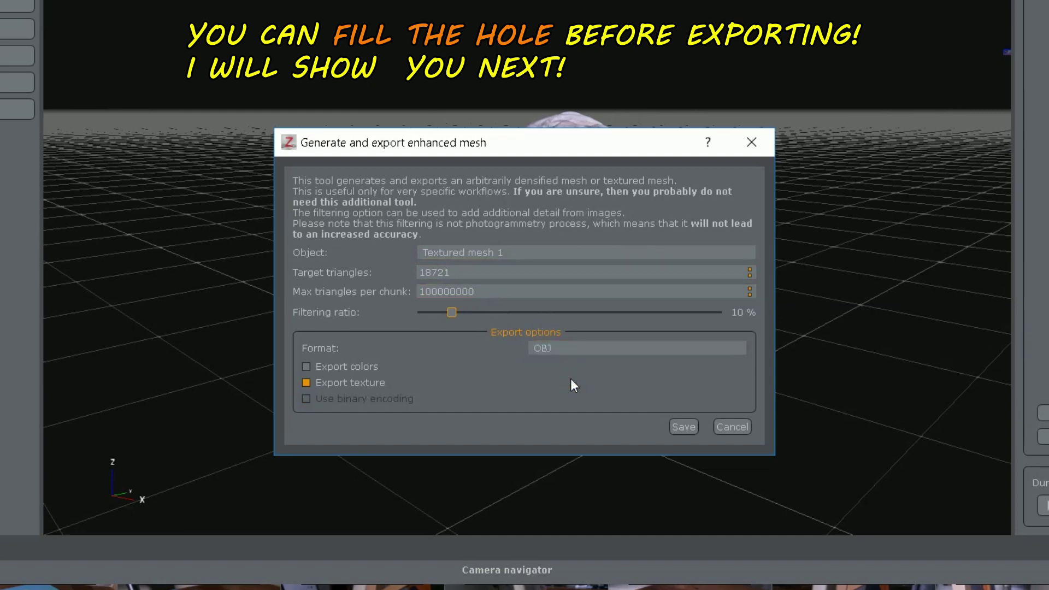
{"action": "left_click", "coordinate": [684, 427]}
{"action": "type", "text": "shell3OF"}
{"action": "left_click", "coordinate": [848, 584]}
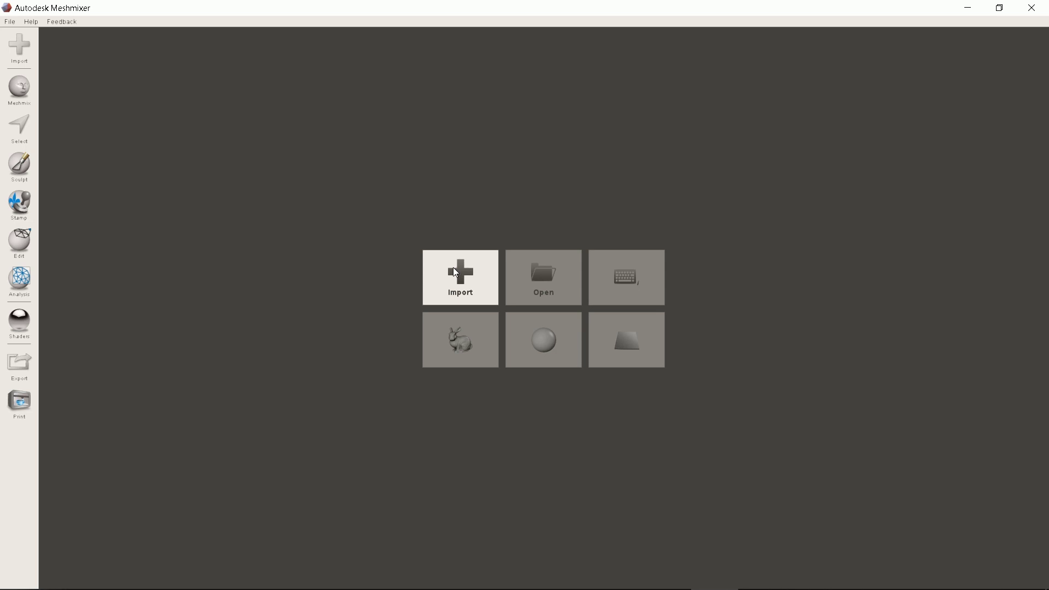
Import shell3DF.obj into Meshmixer
{"action": "left_click", "coordinate": [457, 272]}
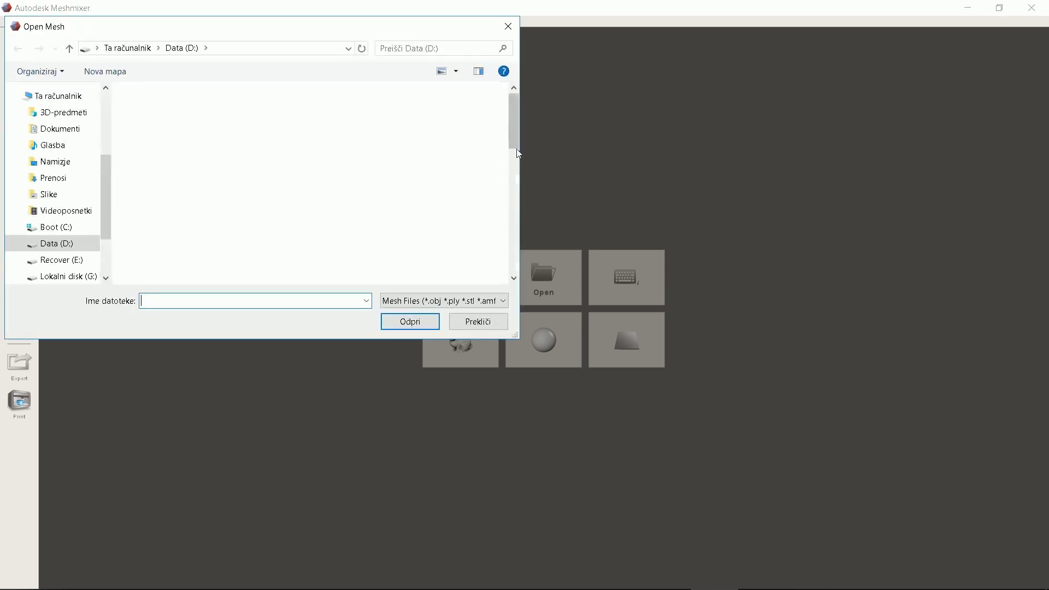
{"action": "type", "text": "shell3DF.obj"}
{"action": "left_click", "coordinate": [408, 322]}
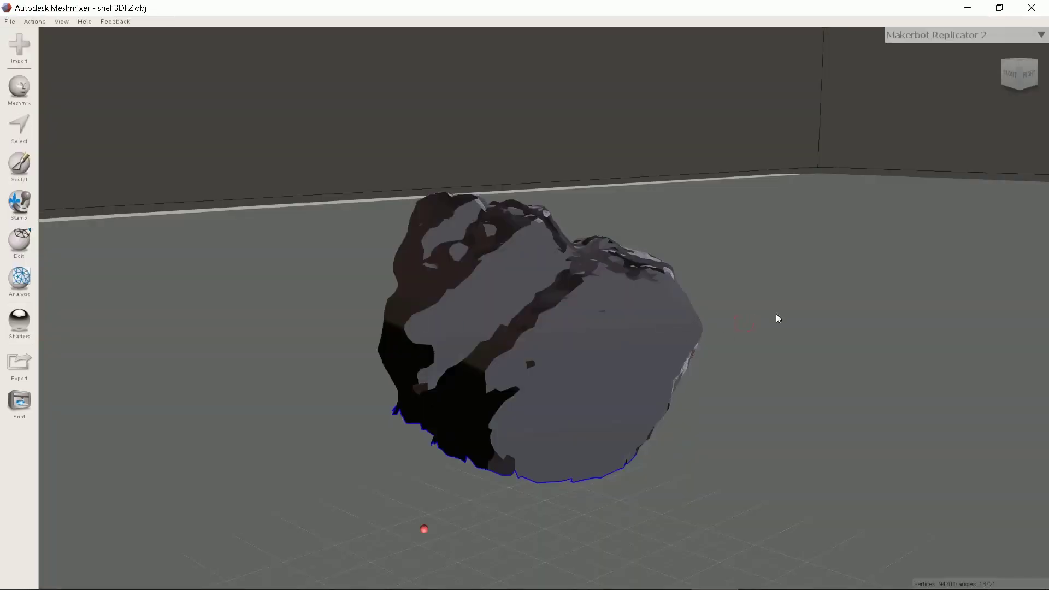
{"action": "right_click_drag", "start_coordinate": [784, 316], "coordinate": [619, 356]}
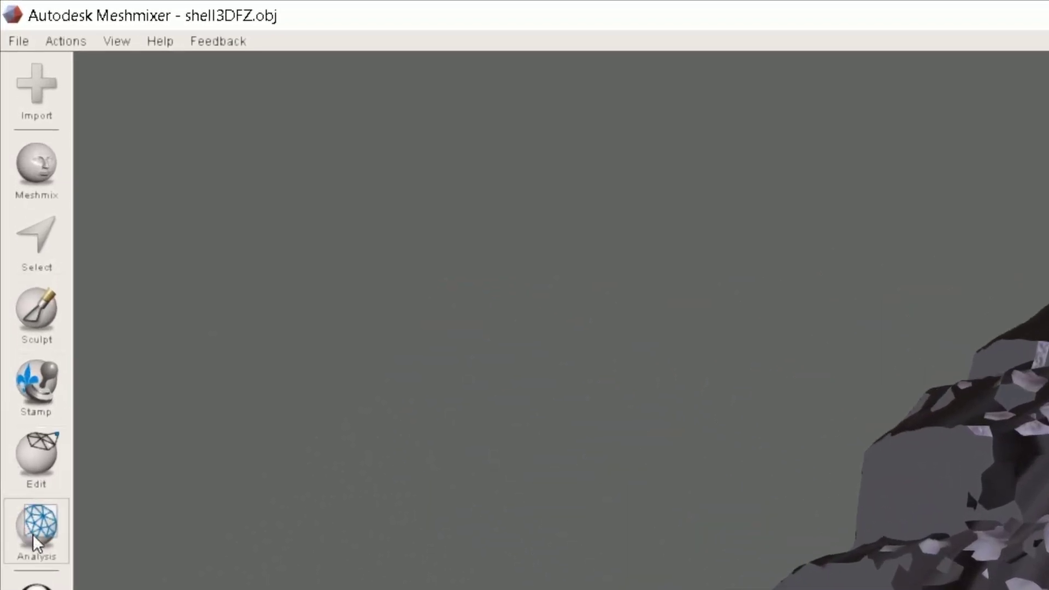
Auto-repair all holes with the Inspector, keeping Flat Fill as the fill mode
{"action": "left_click", "coordinate": [34, 534]}
{"action": "left_click", "coordinate": [142, 72]}
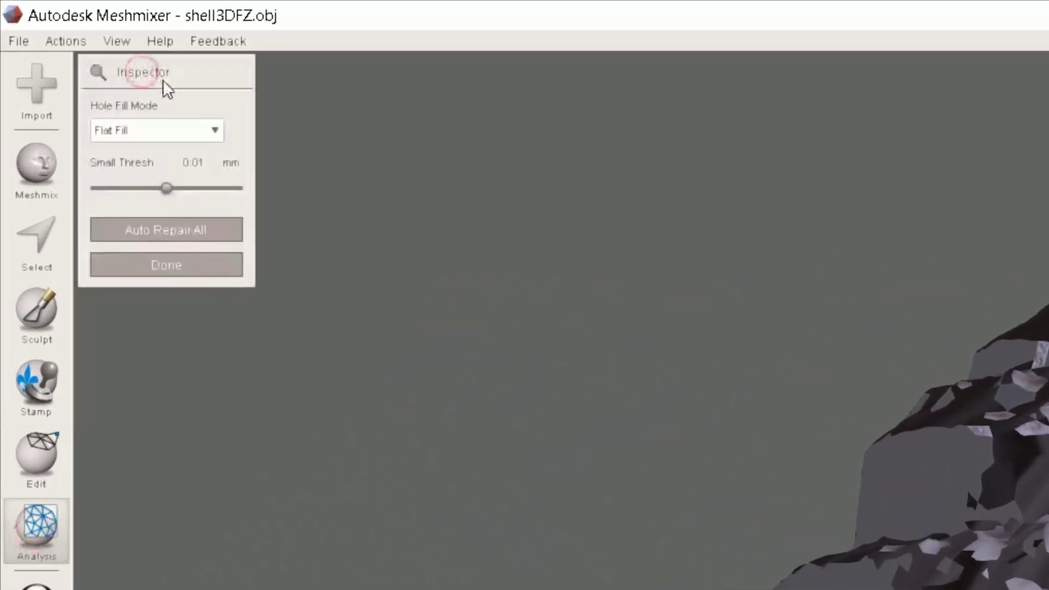
{"action": "left_click", "coordinate": [149, 129]}
{"action": "left_click", "coordinate": [149, 128]}
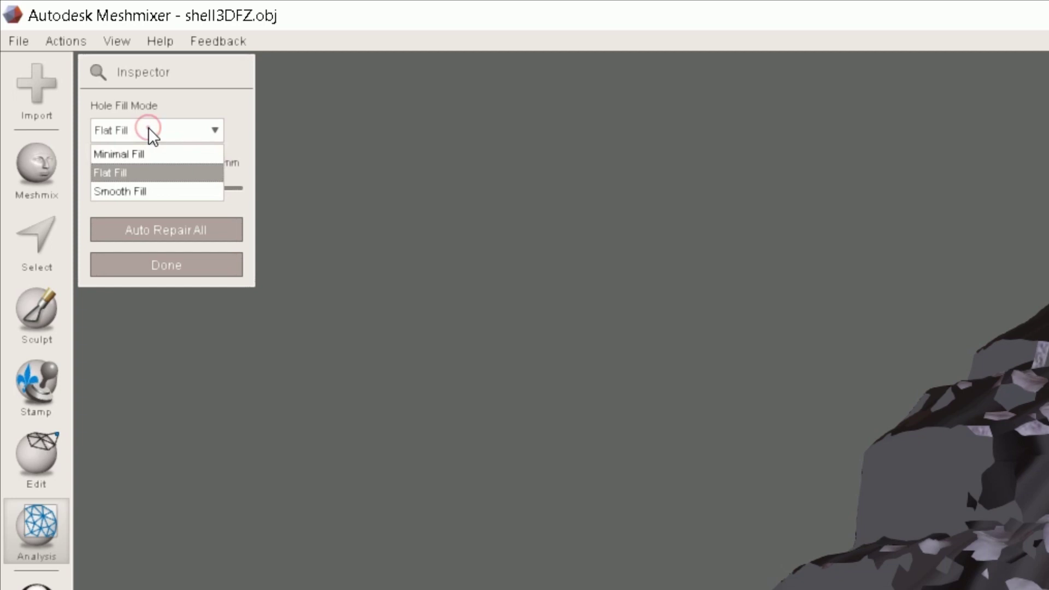
{"action": "left_click", "coordinate": [137, 235]}
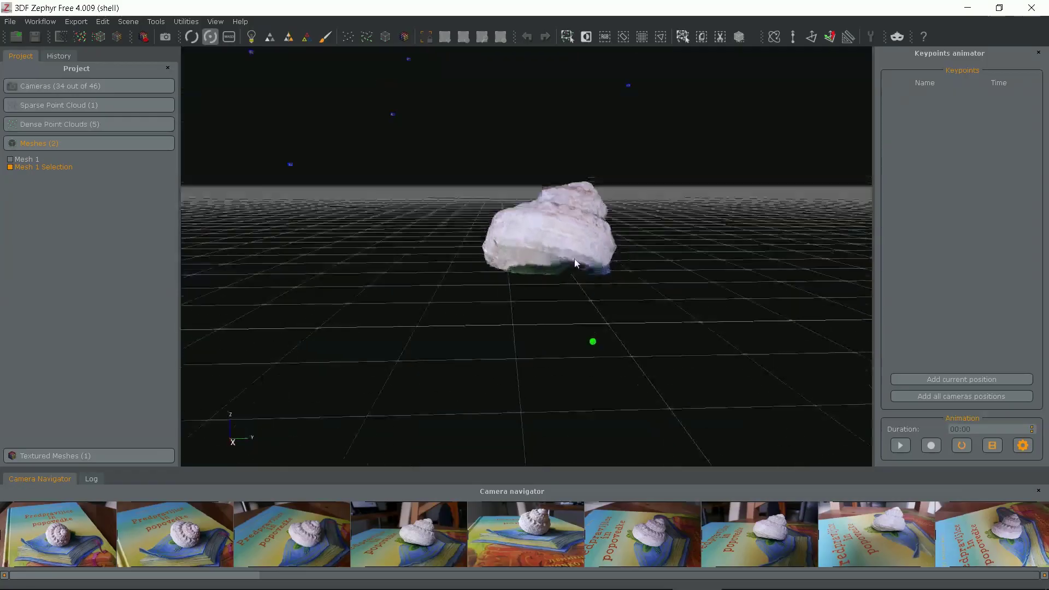
Fill hole 0 in the shell's underside with the Fill Holes - Selective filter
{"action": "left_click_drag", "start_coordinate": [575, 258], "coordinate": [574, 149]}
{"action": "scroll", "coordinate": [565, 298], "scroll_direction": "up", "scroll_amount": 2}
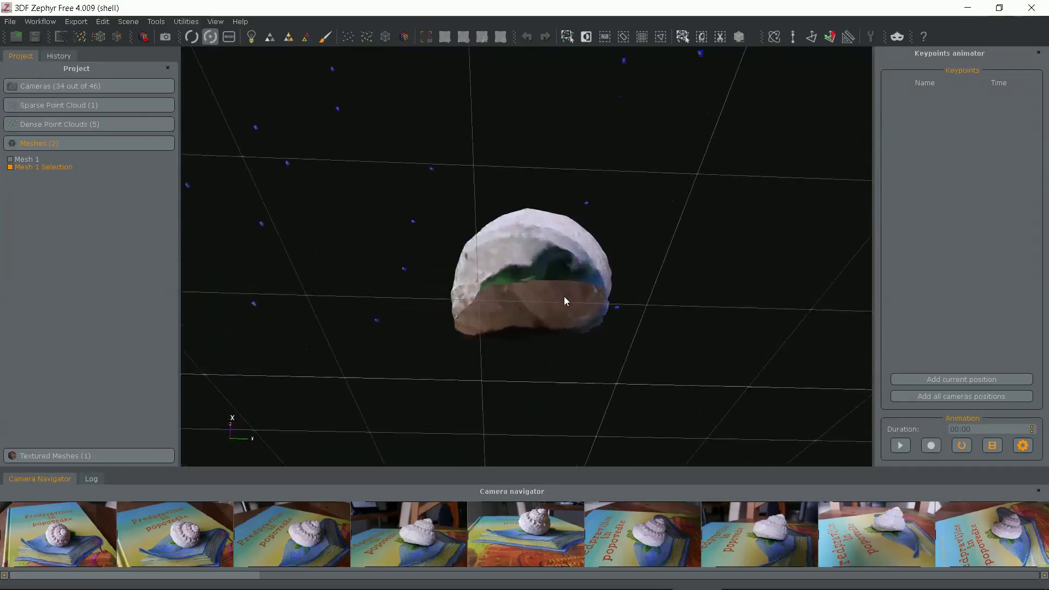
{"action": "left_click", "coordinate": [157, 21]}
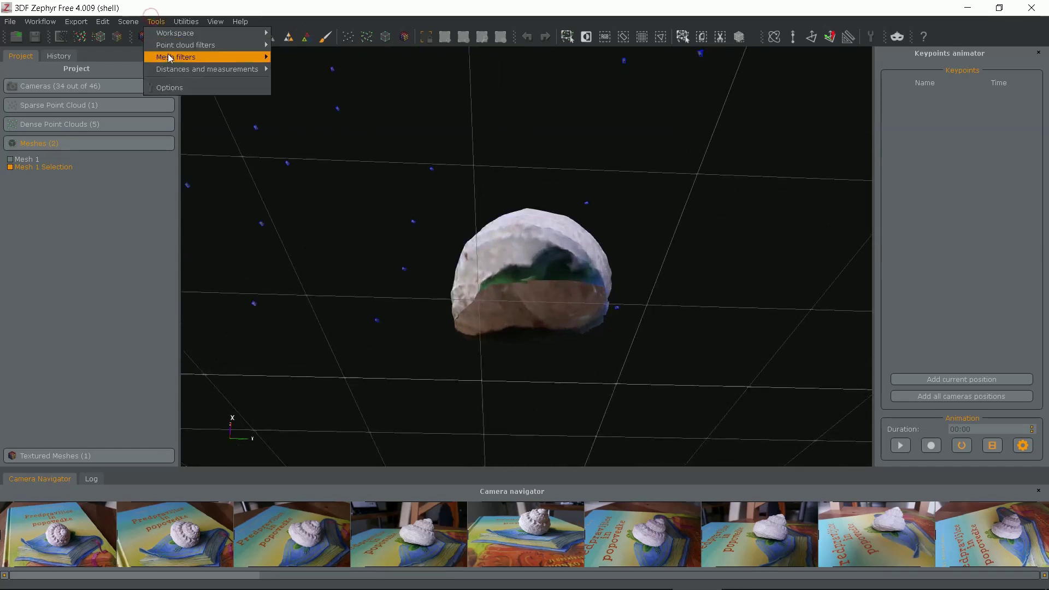
{"action": "mouse_move", "coordinate": [170, 56]}
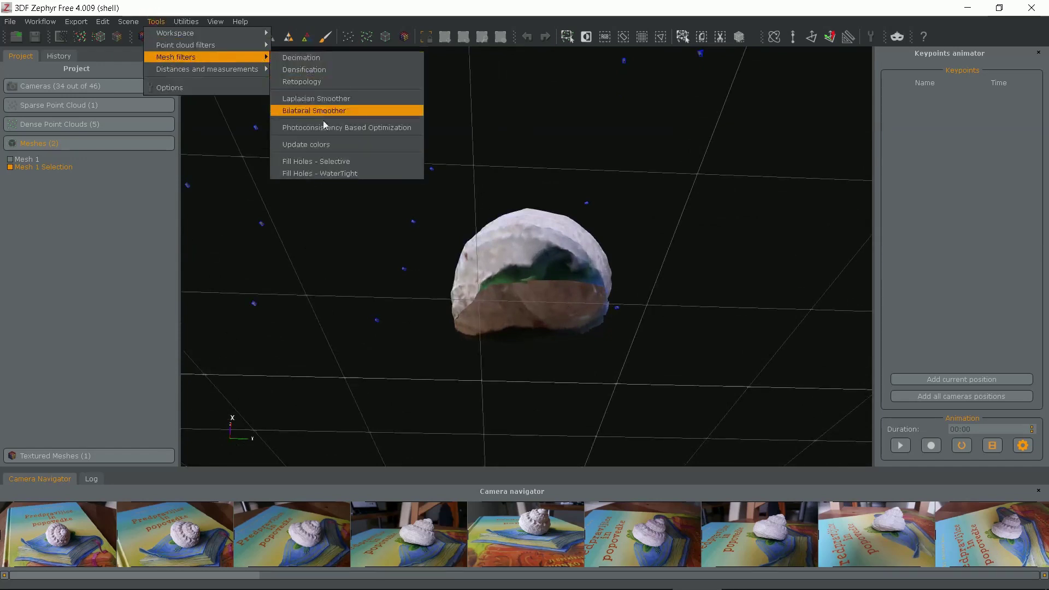
{"action": "left_click", "coordinate": [326, 162]}
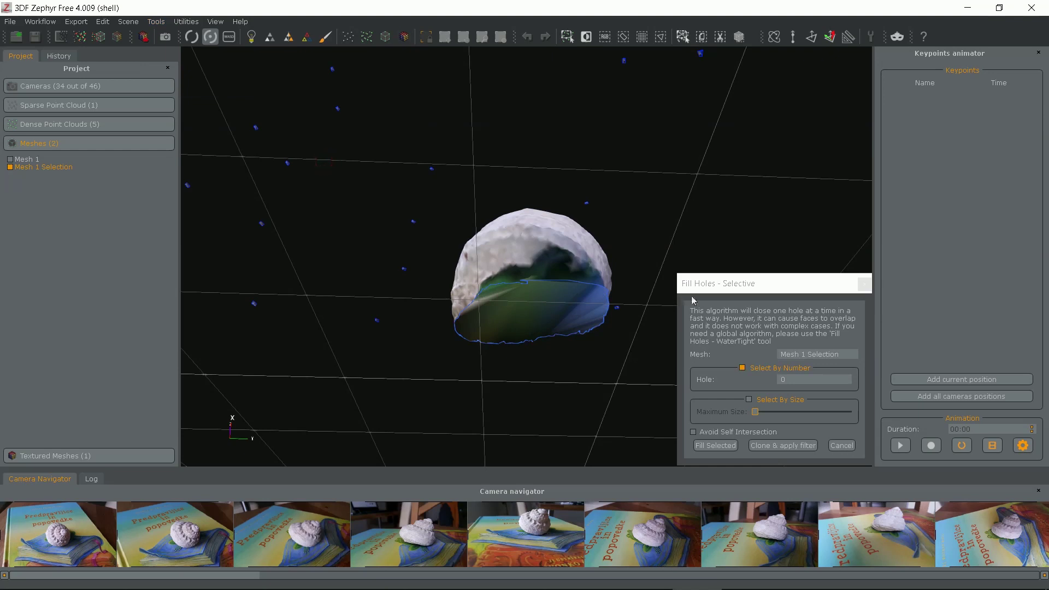
{"action": "left_click", "coordinate": [797, 381]}
{"action": "left_click", "coordinate": [764, 382]}
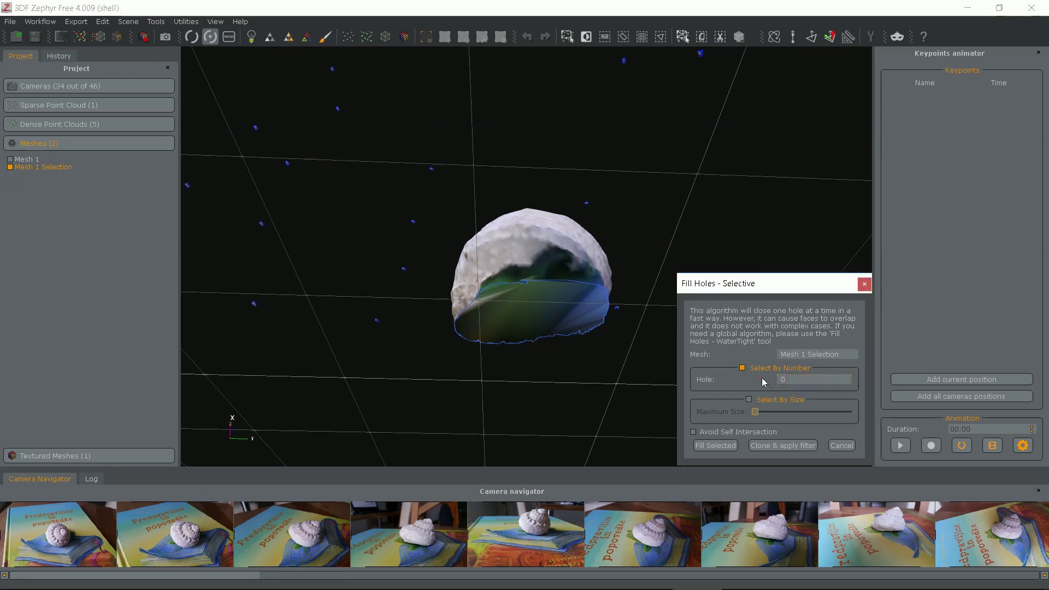
{"action": "left_click", "coordinate": [716, 446]}
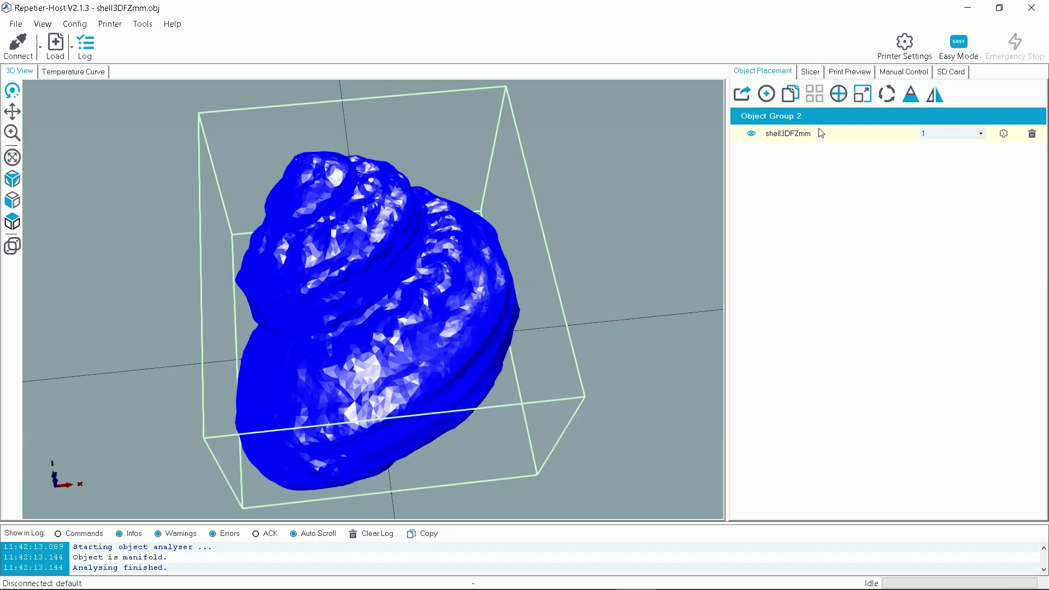
Scale the shell model by 7 in all axes
{"action": "left_click", "coordinate": [862, 98]}
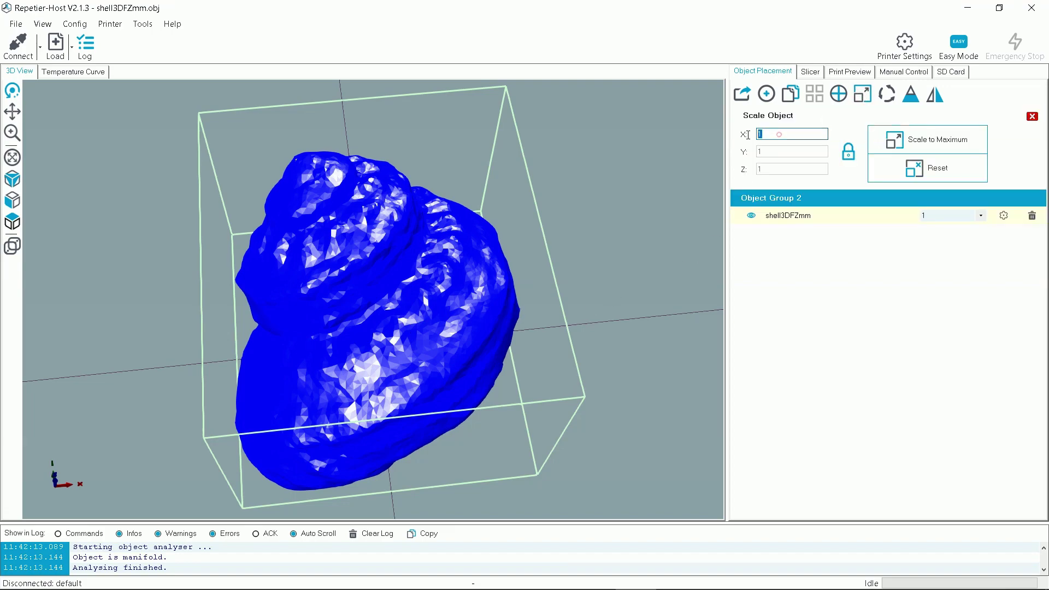
{"action": "type", "text": "7"}
{"action": "scroll", "coordinate": [557, 228], "scroll_direction": "down", "scroll_amount": 5}
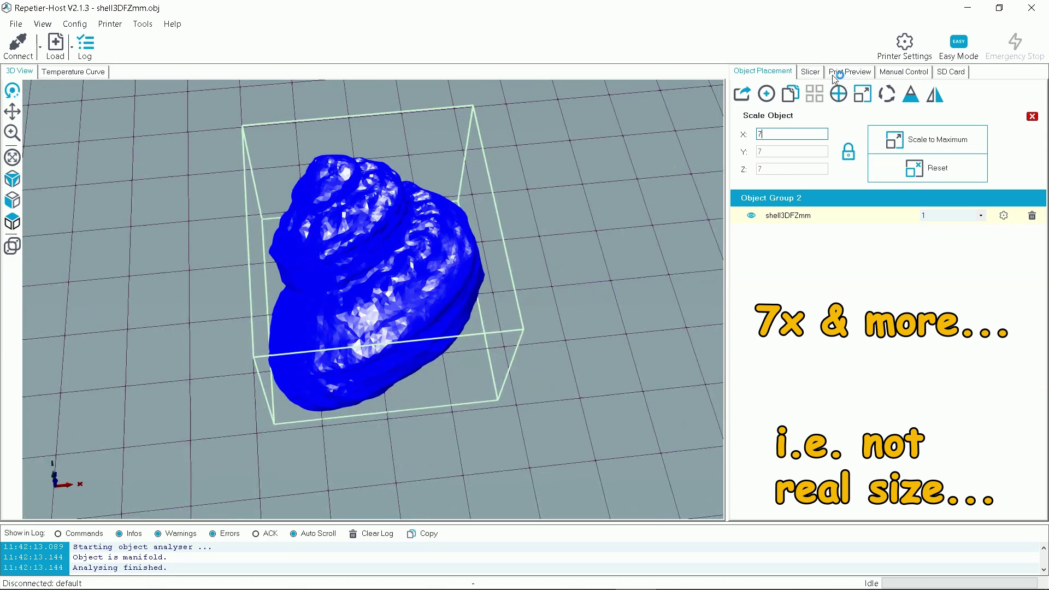
Slice the shell with CuraEngine at 0.1 mm print quality
{"action": "left_click", "coordinate": [811, 72]}
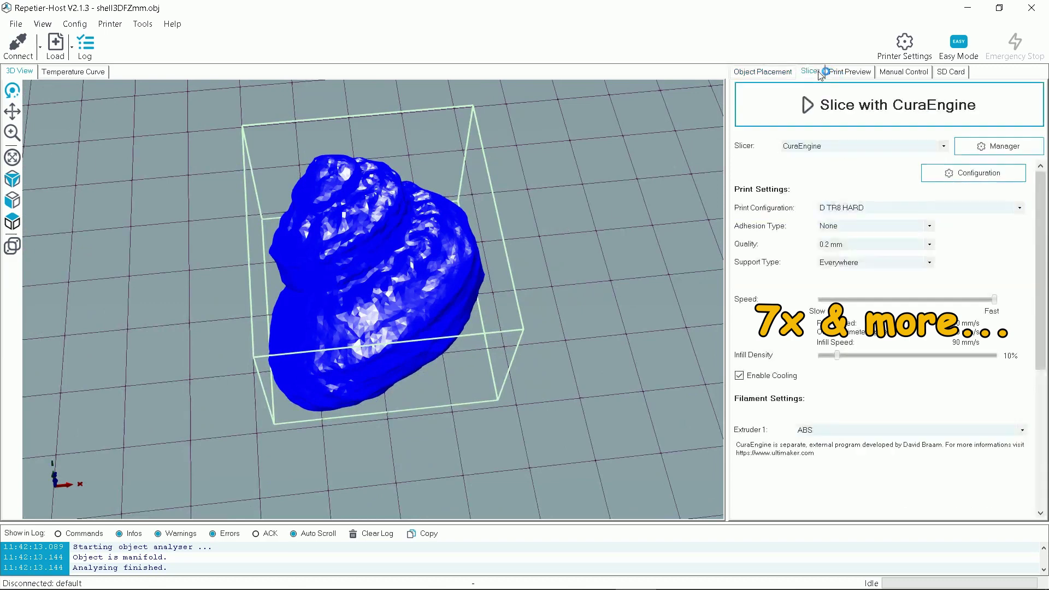
{"action": "left_click", "coordinate": [844, 243]}
{"action": "left_click", "coordinate": [847, 263]}
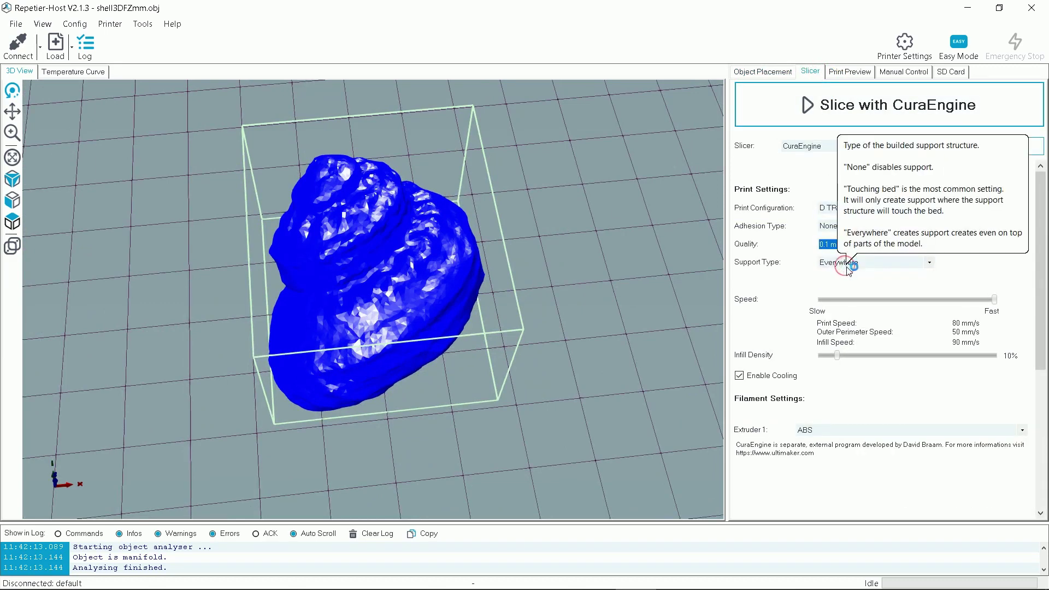
{"action": "left_click", "coordinate": [904, 119]}
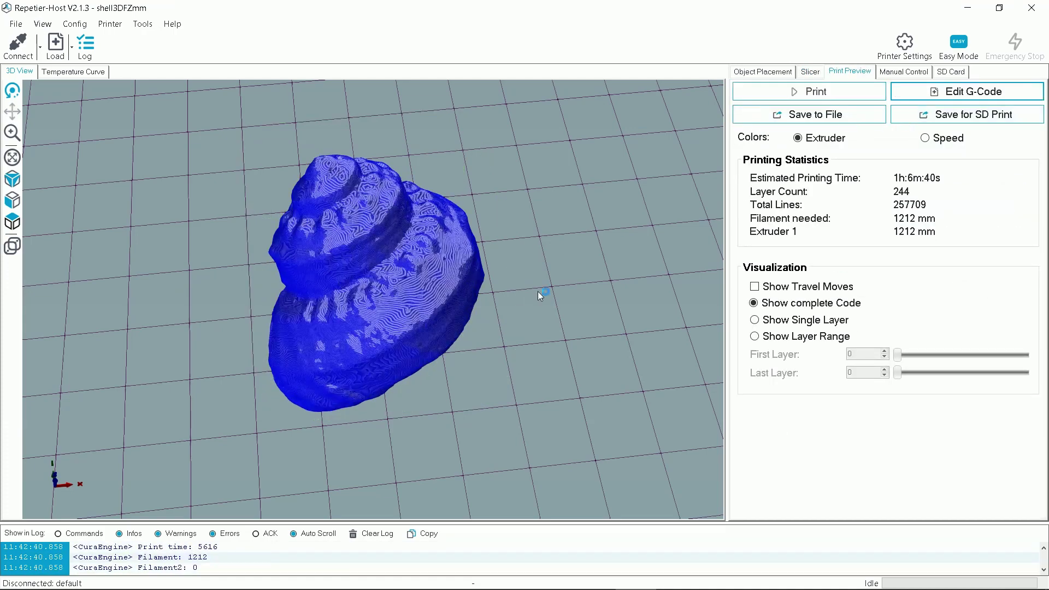
Zoom into the sliced shell in the print preview to review its 244 layers
{"action": "scroll", "coordinate": [596, 307], "scroll_direction": "up", "scroll_amount": 5}
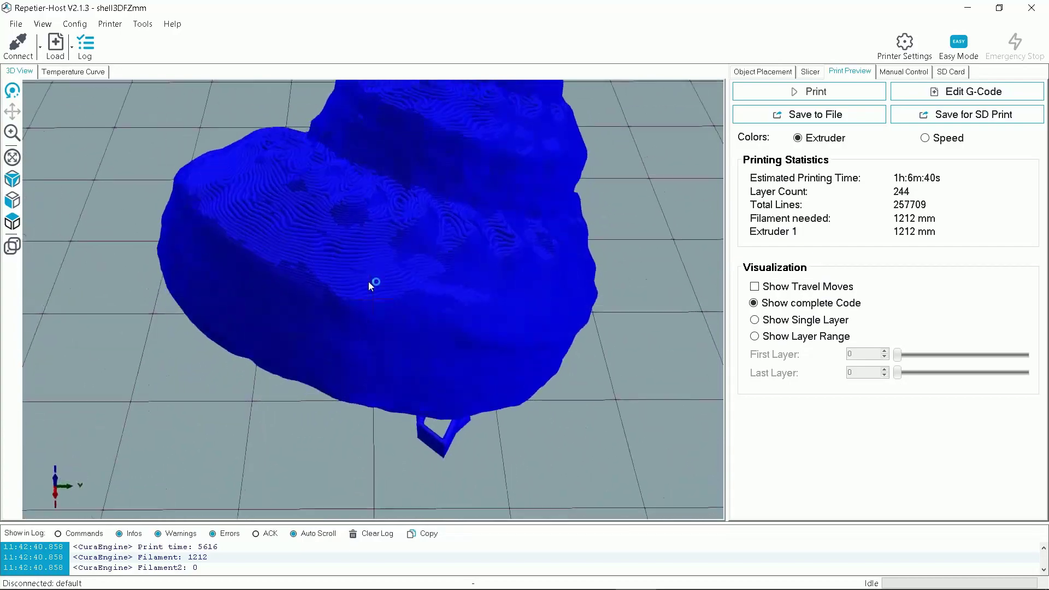